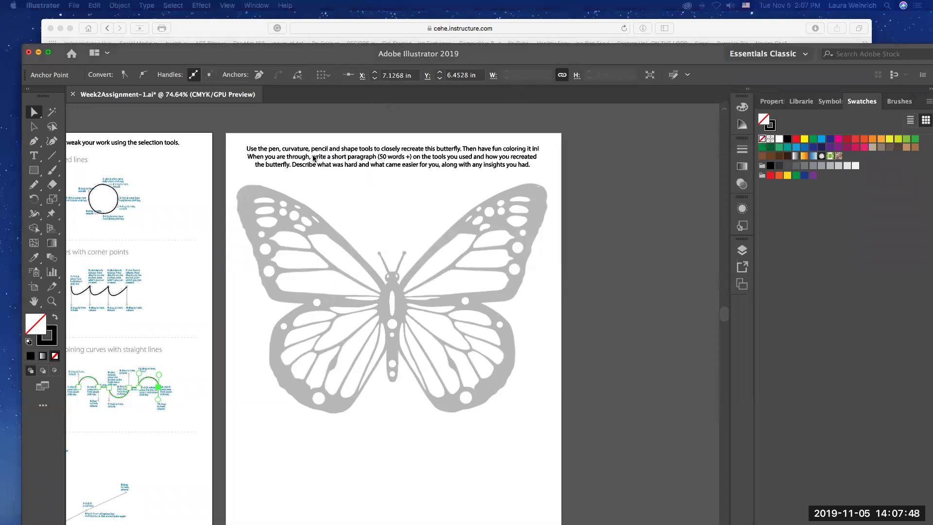
mouse_move(313, 157)
left_mouse_down()
mouse_move(536, 161)
mouse_move(256, 168)
mouse_move(294, 168)
left_mouse_up()
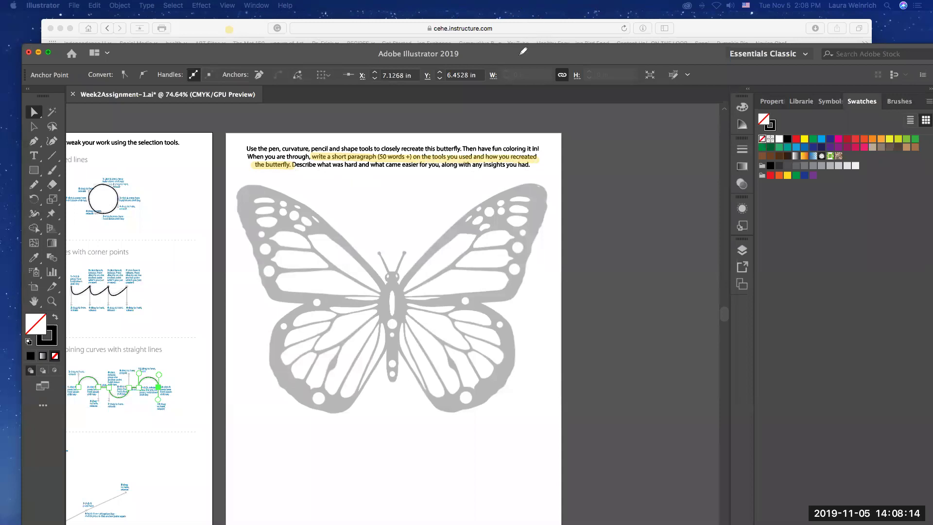
right_click(597, 82)
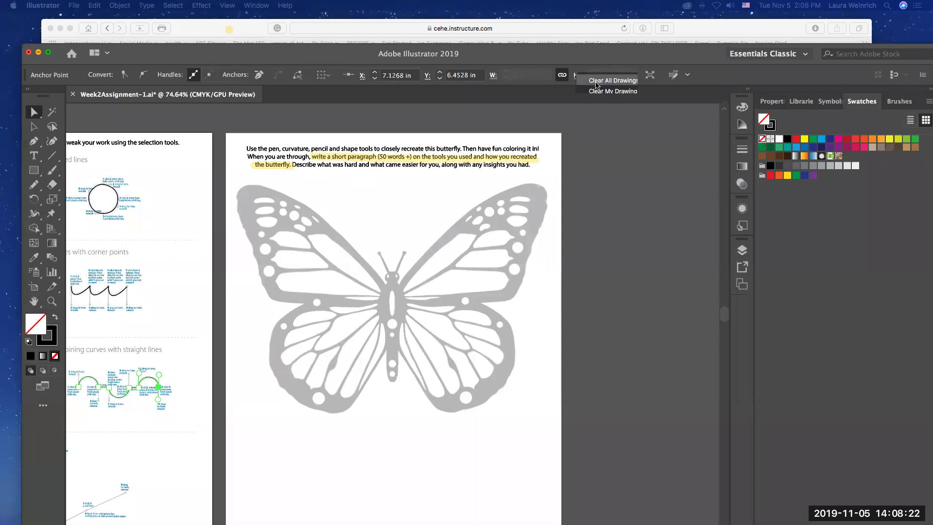
left_click(597, 81)
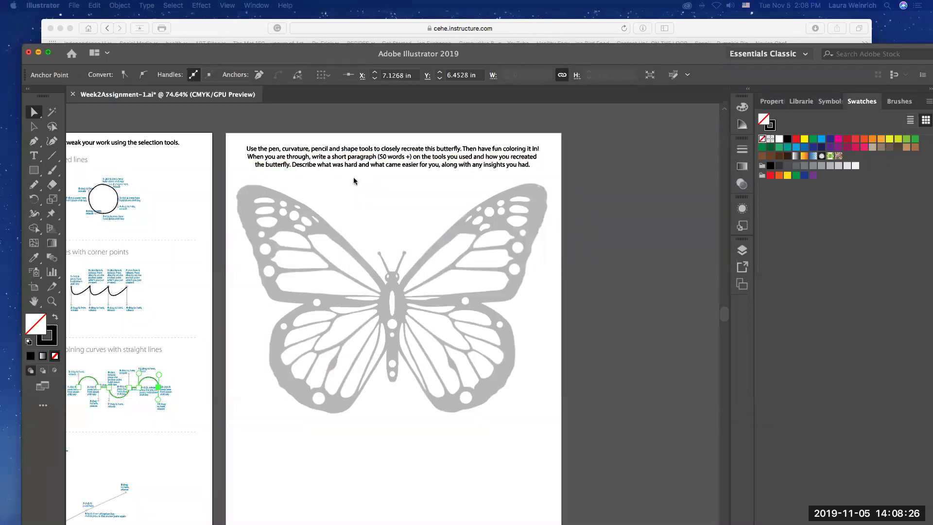
Switch to Safari and examine the grading rubric for Artboards 1 to 3 on the Week 2 Assignment page, then return to Illustrator.
left_click(222, 26)
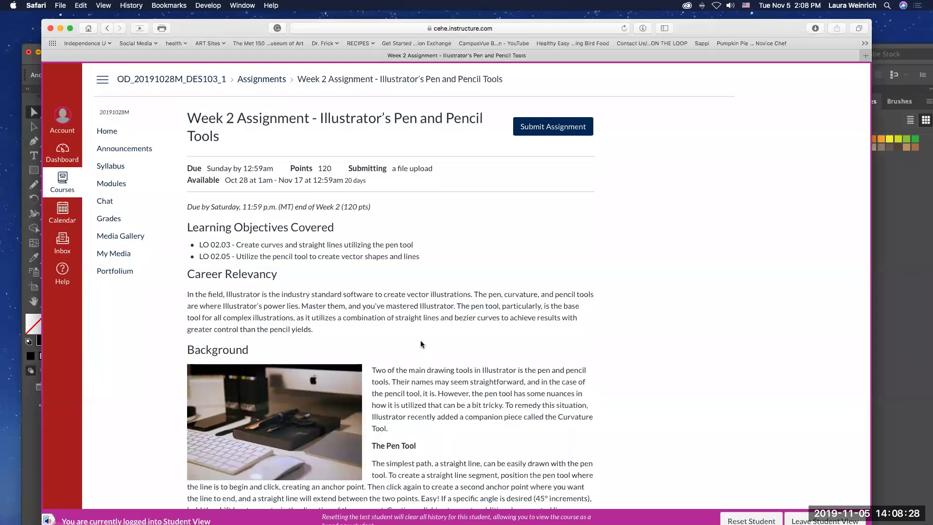
scroll(421, 344, "down", 10)
scroll(420, 341, "down", 12)
scroll(421, 340, "down", 5)
scroll(420, 340, "up", 20)
scroll(420, 340, "down", 4)
scroll(421, 340, "down", 20)
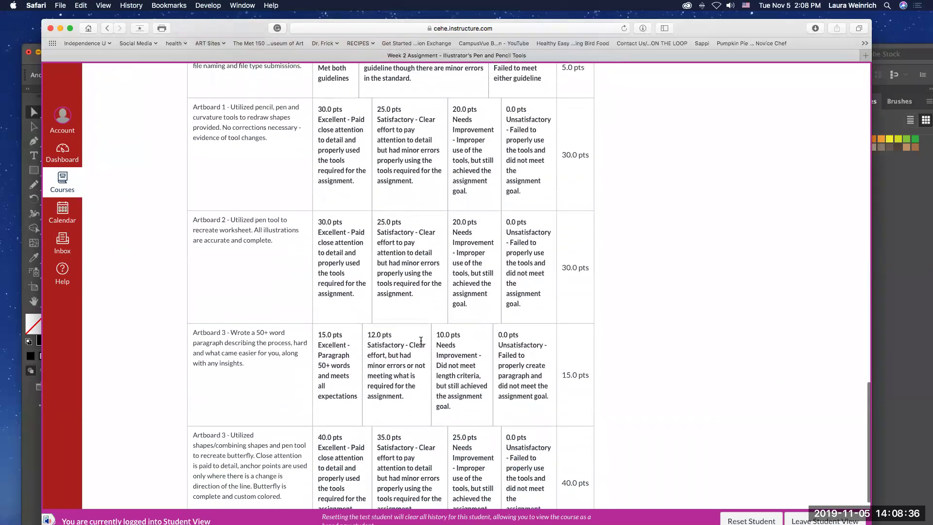
scroll(420, 341, "down", 3)
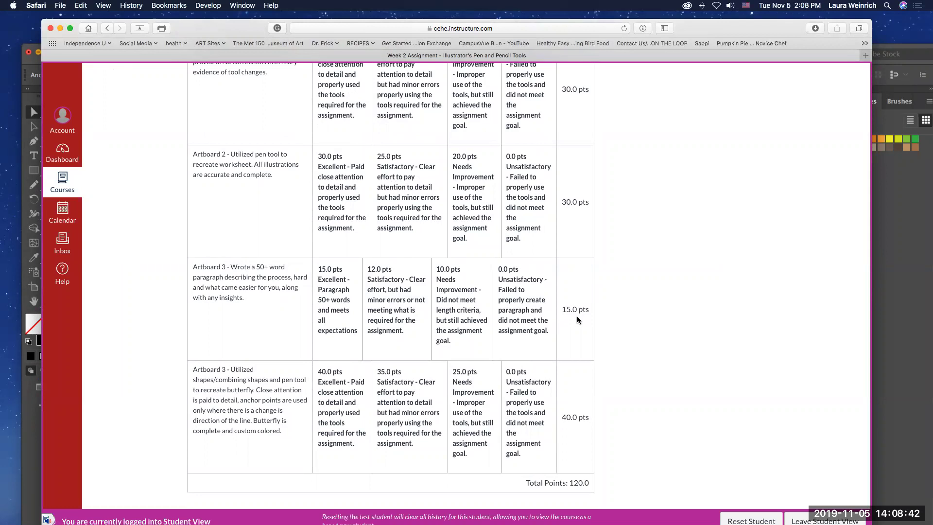
key("Home")
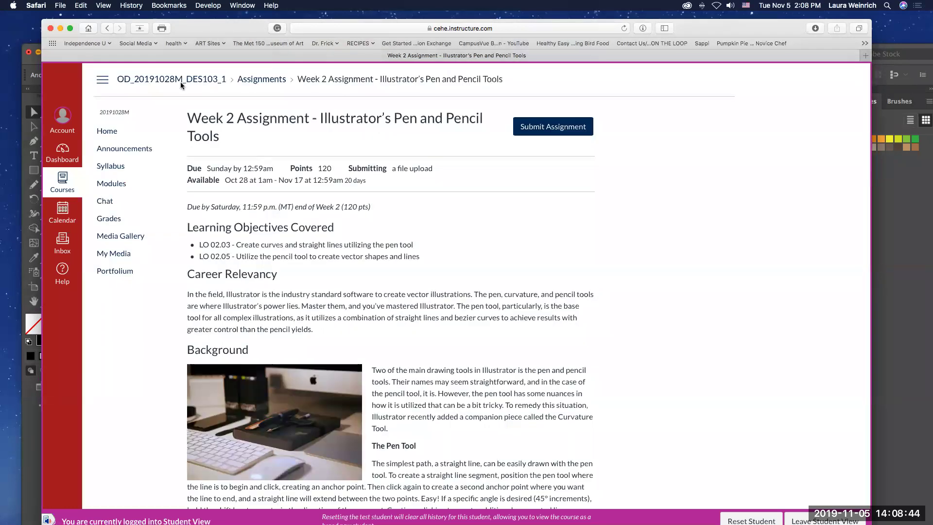
key("super+m")
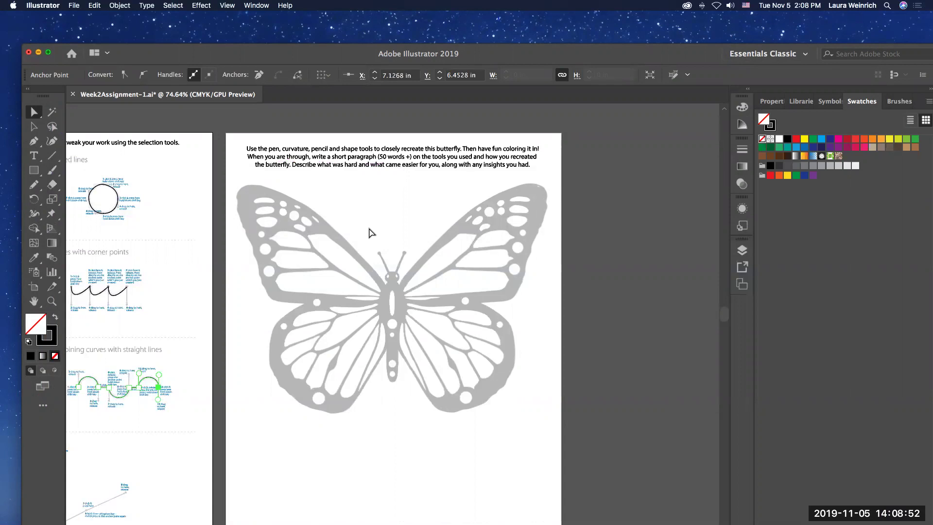
Try to place point text in the empty area below the butterfly with the Type tool.
scroll(371, 231, "down", 2)
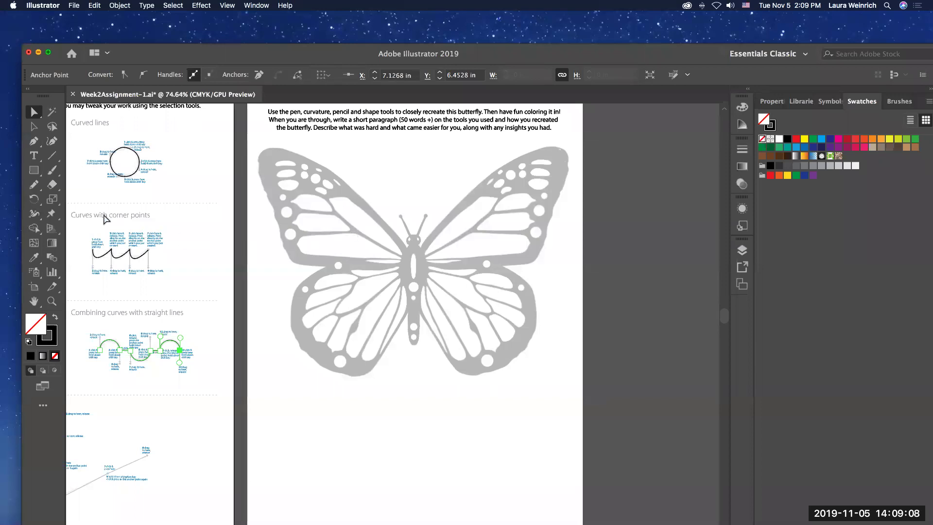
left_click(32, 155)
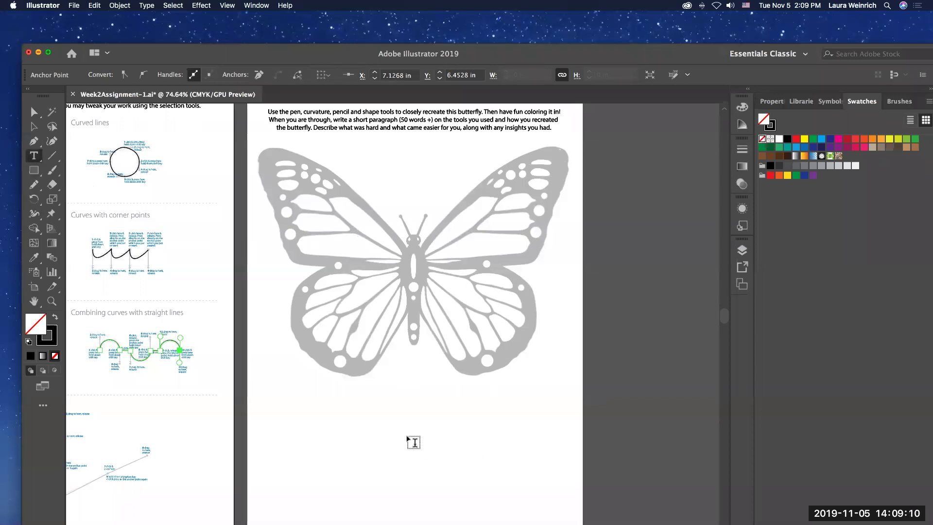
scroll(414, 439, "down", 3)
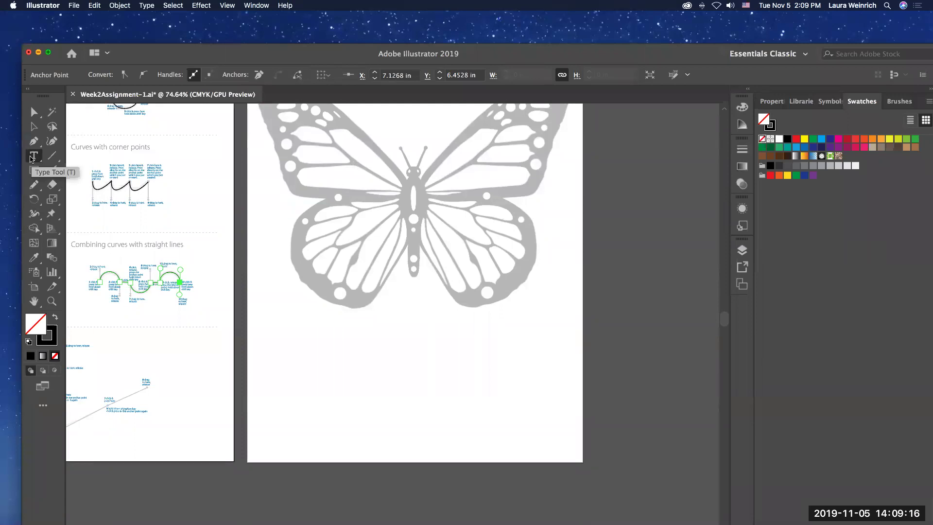
left_click(32, 156)
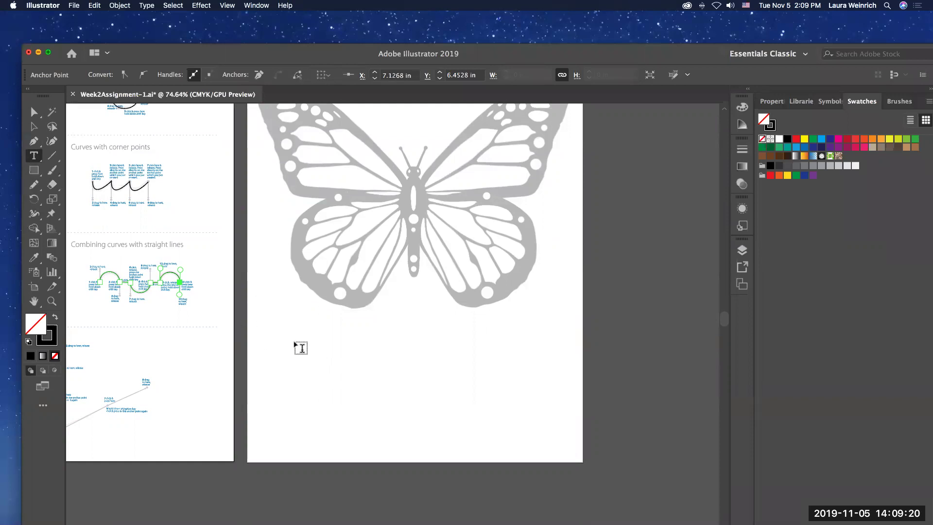
left_click(302, 348)
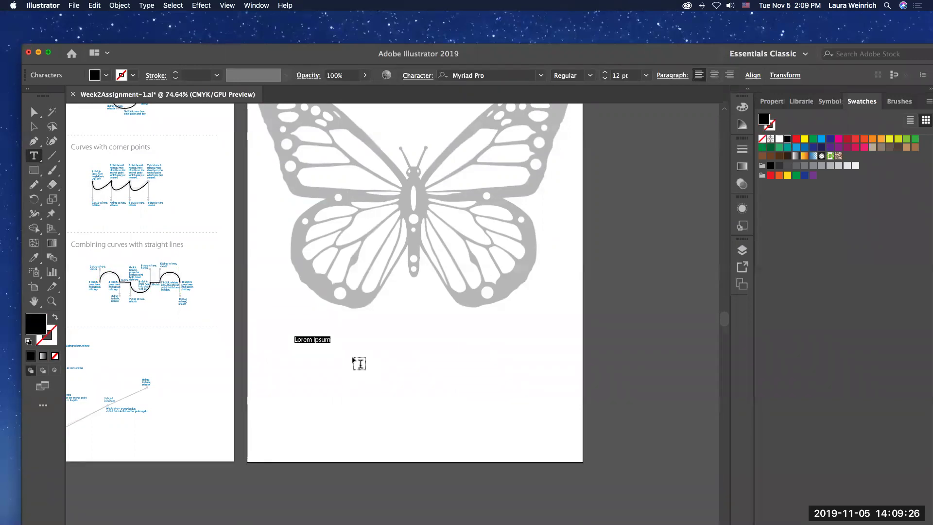
key("BackSpace")
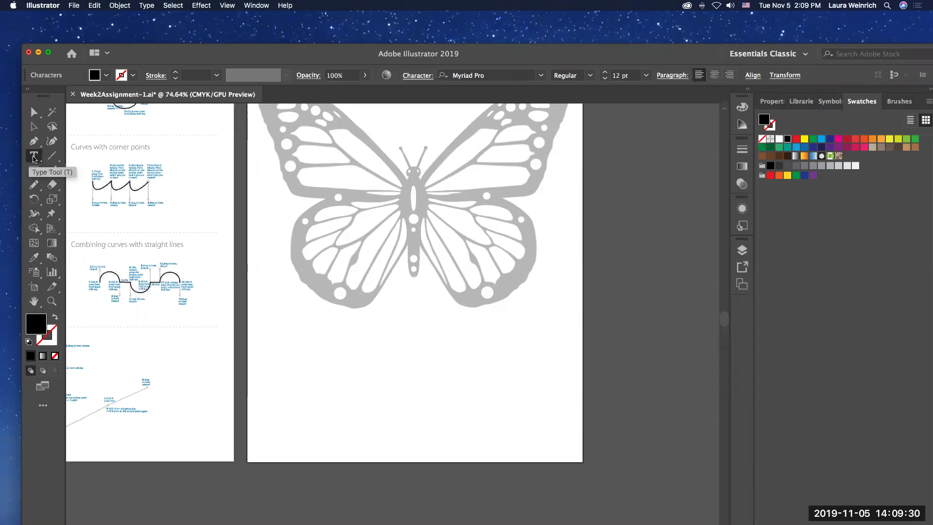
Draw a wide area-text frame below the butterfly and replace all its placeholder text with "I created this butterfly.....".
left_click_drag(278, 339, 545, 438)
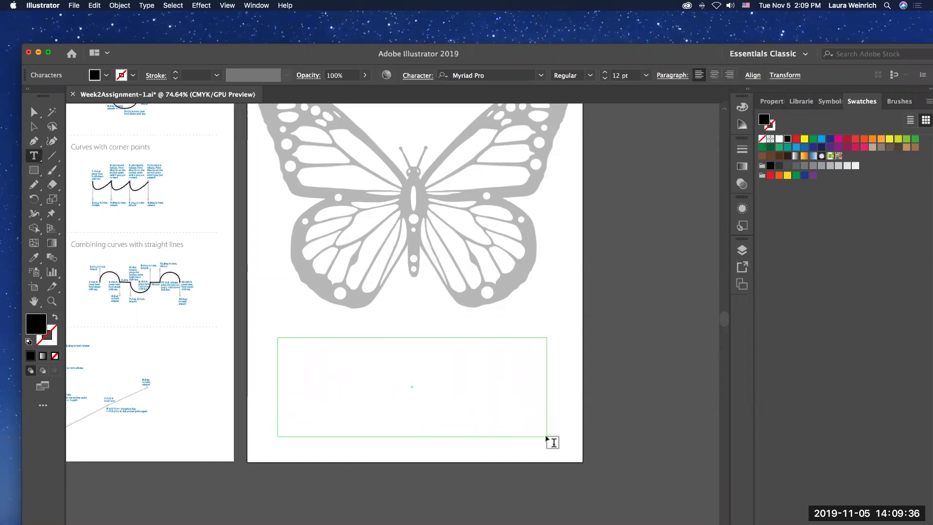
left_click_drag(546, 437, 546, 435)
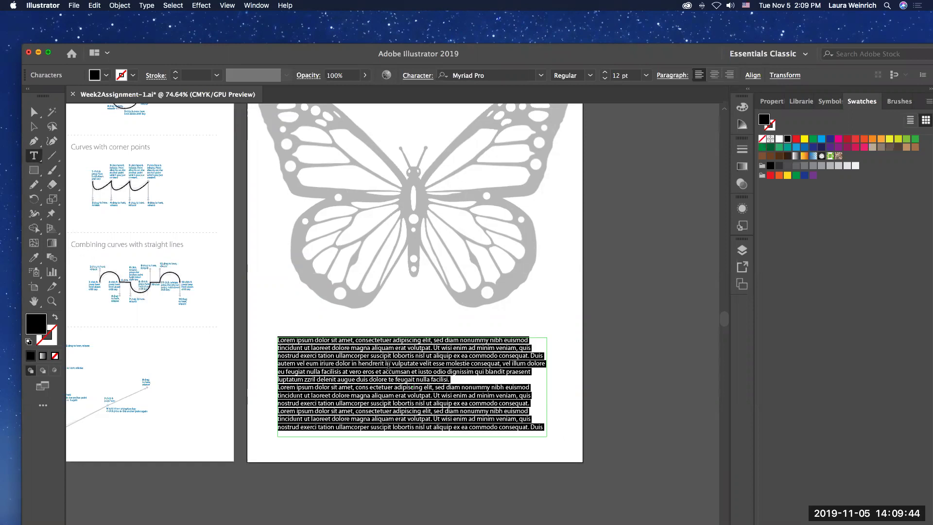
left_click(388, 366)
triple_click(346, 366)
left_click(421, 383)
triple_click(421, 383)
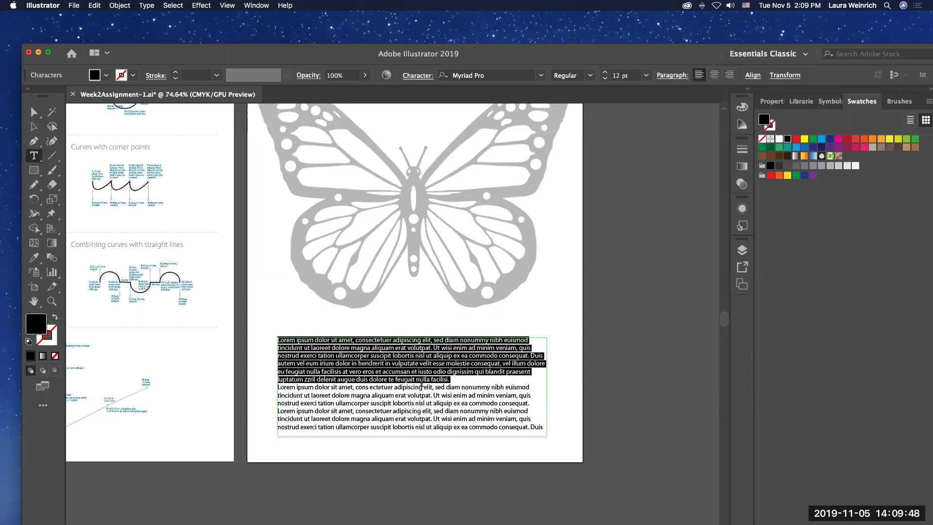
key("super+a")
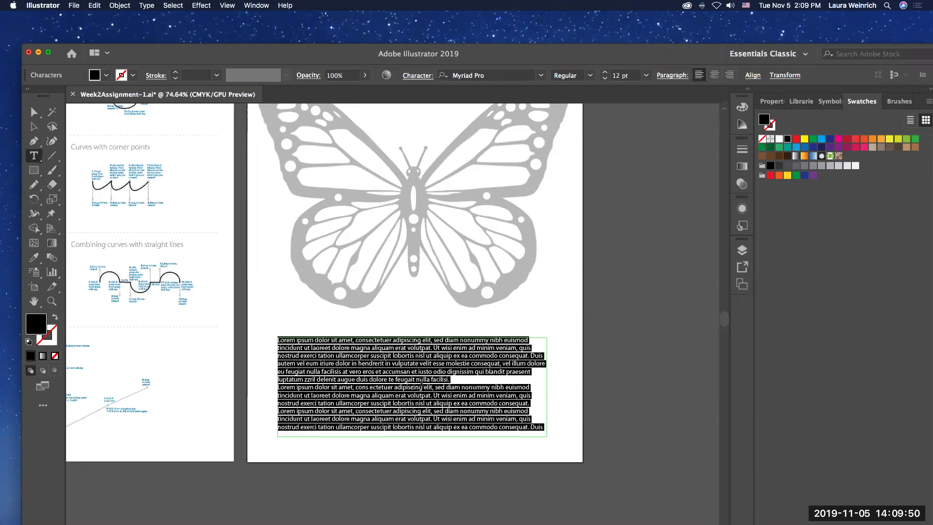
type("I created this but")
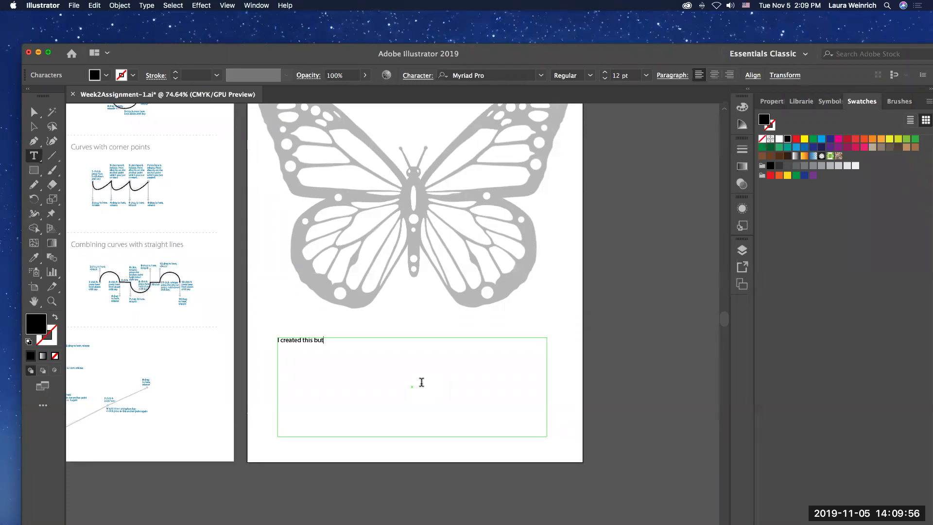
type("terfly.....")
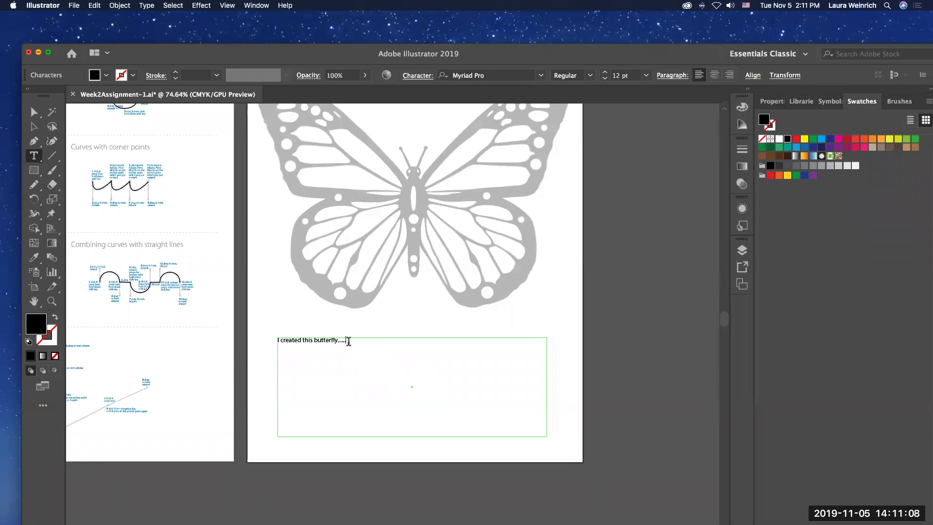
Delete the "I created this butterfly" text frame below the butterfly.
scroll(398, 327, "up", 3)
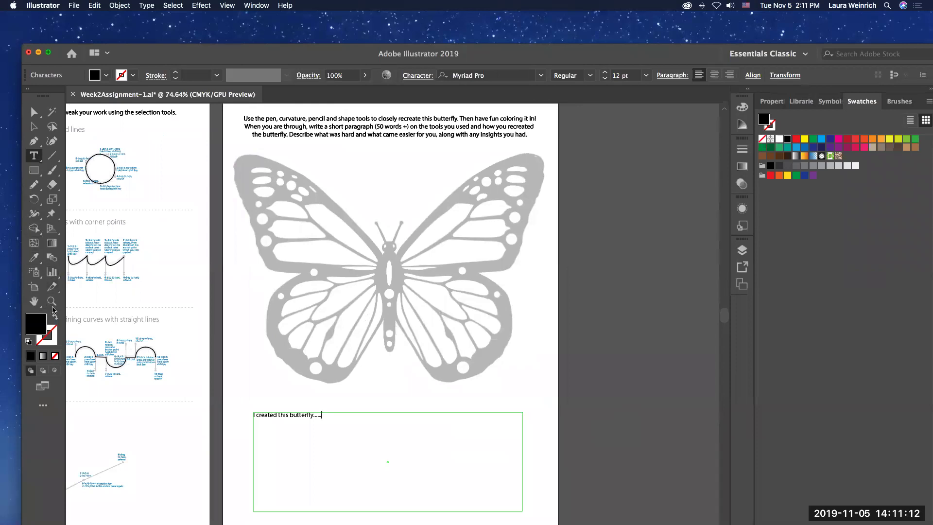
left_click(52, 301)
left_click(395, 314)
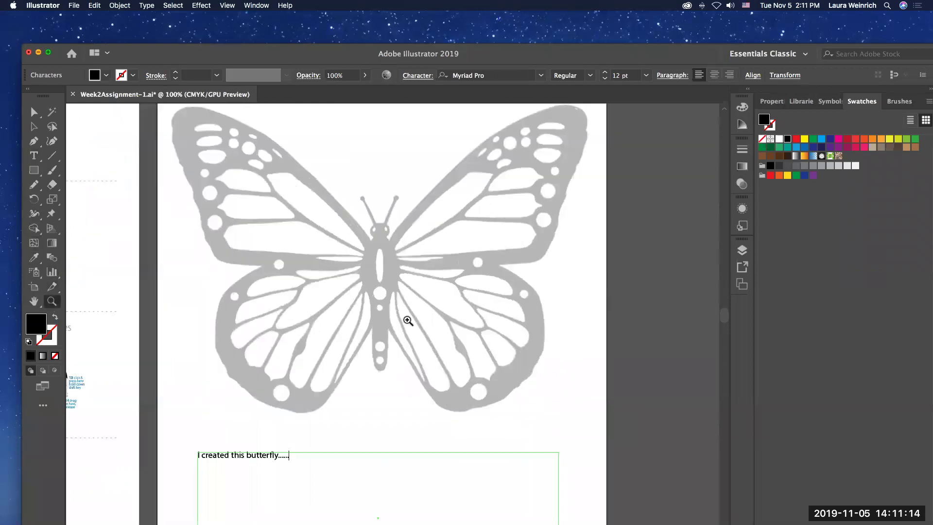
left_click(34, 111)
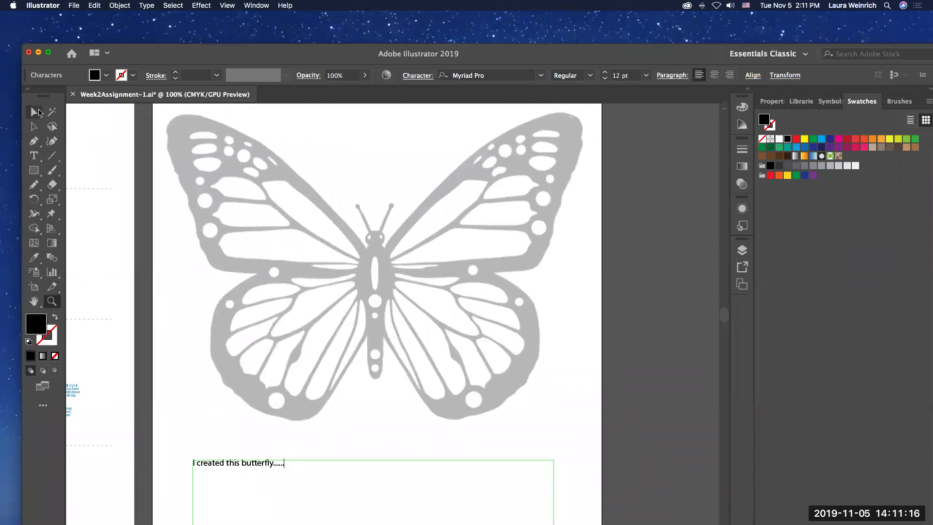
left_click(354, 481)
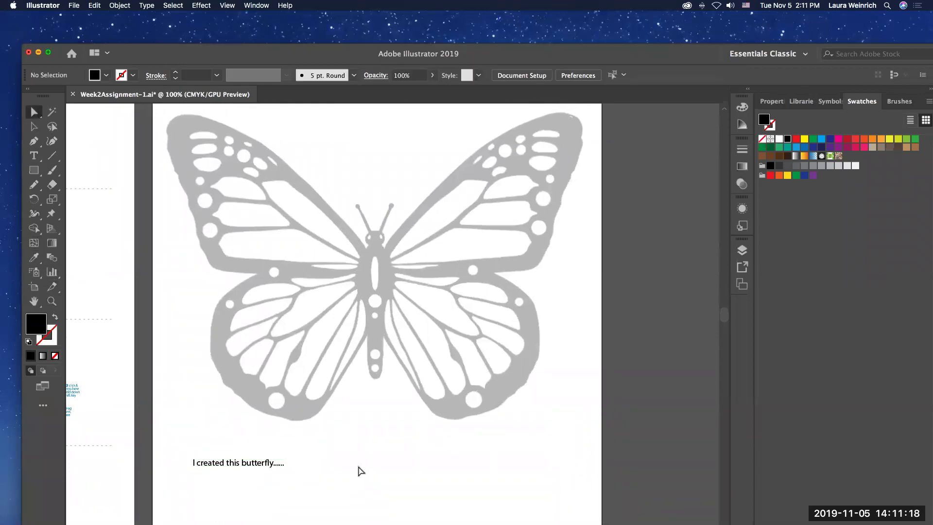
left_click(251, 479)
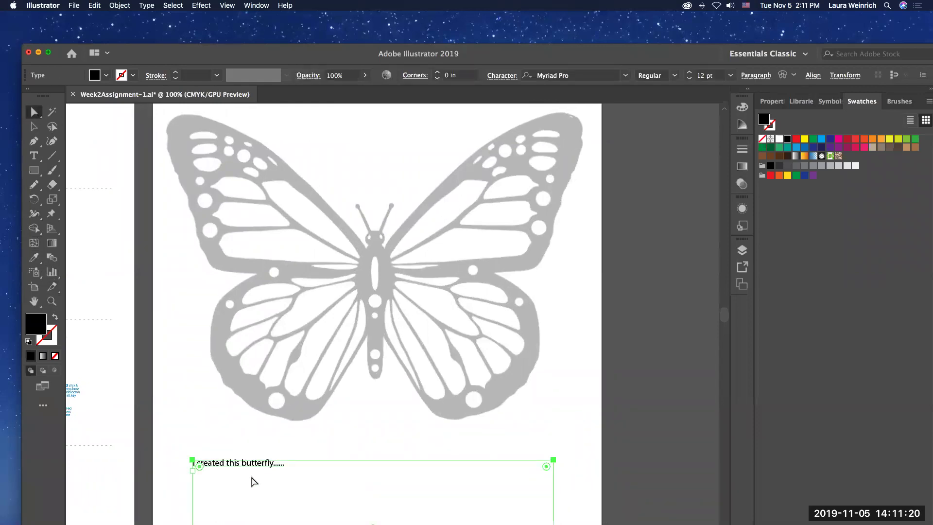
key("Delete")
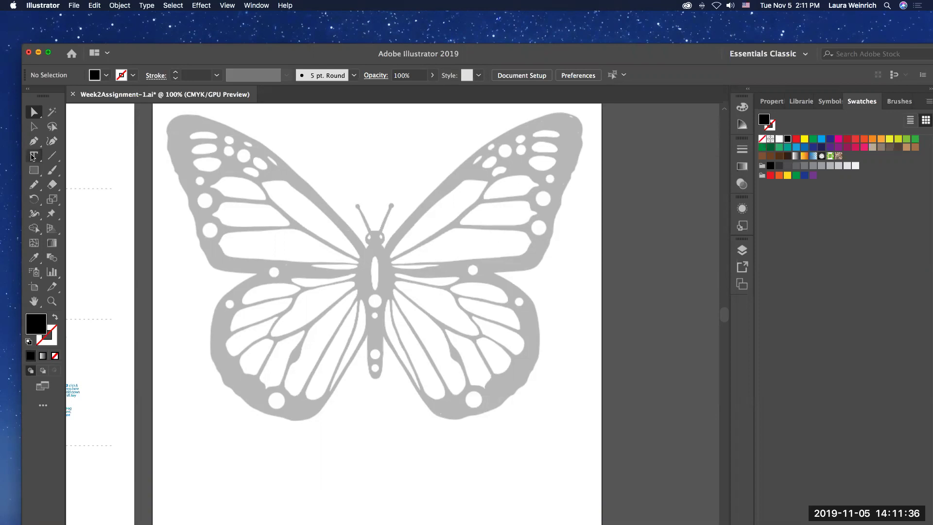
Draw a freehand Pencil path vertically through the middle of the butterfly's body and deselect it.
left_click(34, 188)
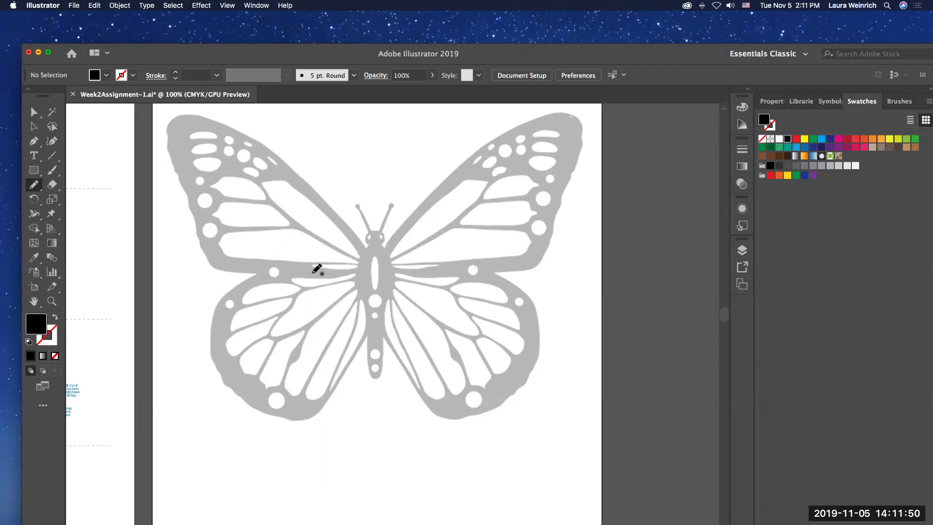
mouse_move(370, 113)
left_mouse_down()
mouse_move(381, 216)
mouse_move(380, 435)
left_mouse_up()
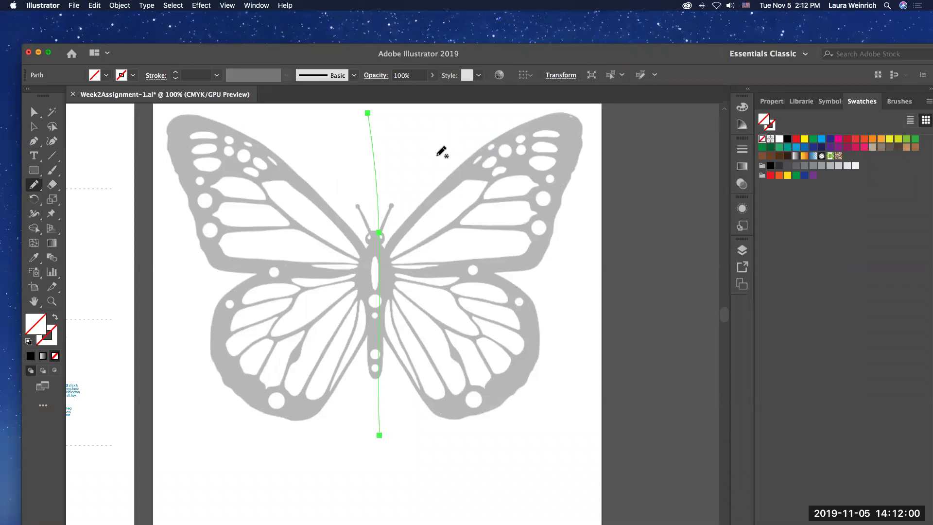
key("super+shift+a")
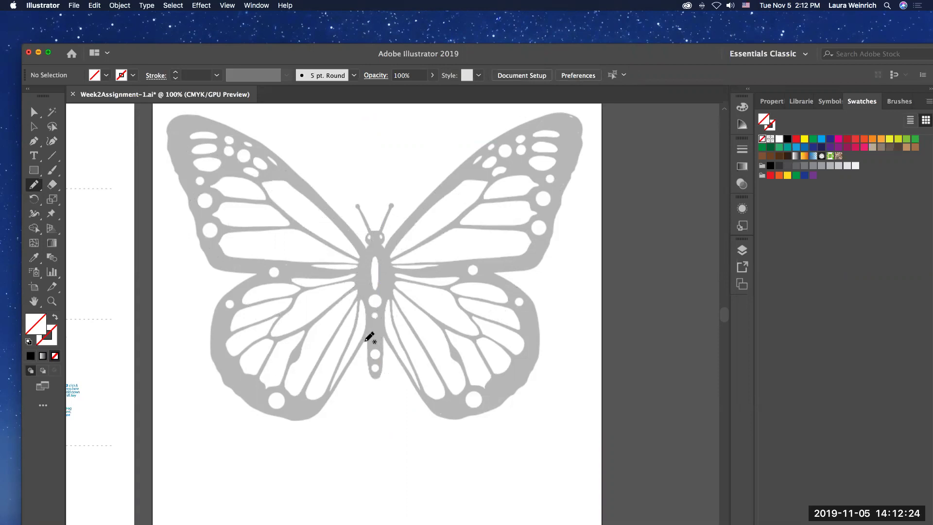
Trace the outline of both left wings as one closed shape with the Pencil tool and fill it with black.
mouse_move(367, 338)
left_mouse_down()
mouse_move(369, 316)
mouse_move(353, 281)
mouse_move(367, 250)
mouse_move(294, 168)
mouse_move(214, 123)
mouse_move(169, 122)
mouse_move(167, 154)
mouse_move(206, 265)
mouse_move(256, 274)
mouse_move(214, 305)
mouse_move(211, 349)
mouse_move(226, 389)
mouse_move(272, 418)
mouse_move(317, 419)
mouse_move(368, 339)
left_mouse_up()
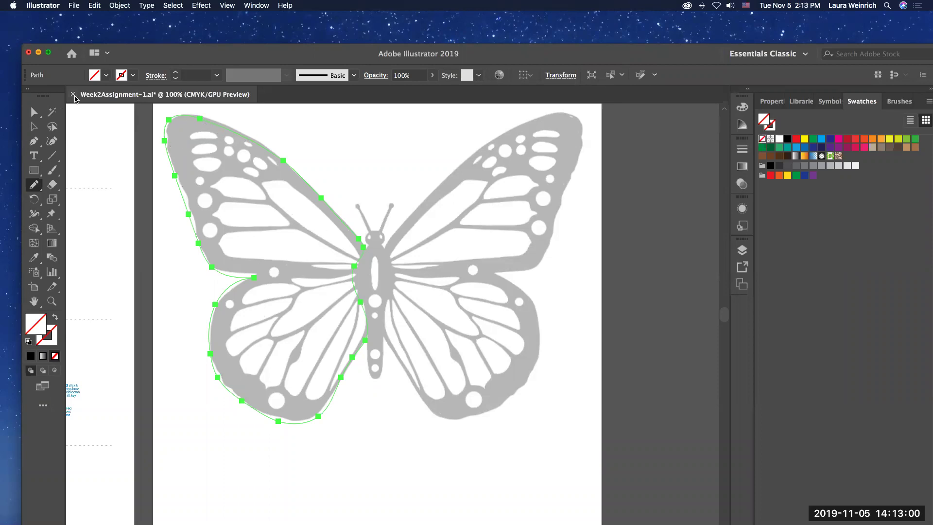
left_click(788, 140)
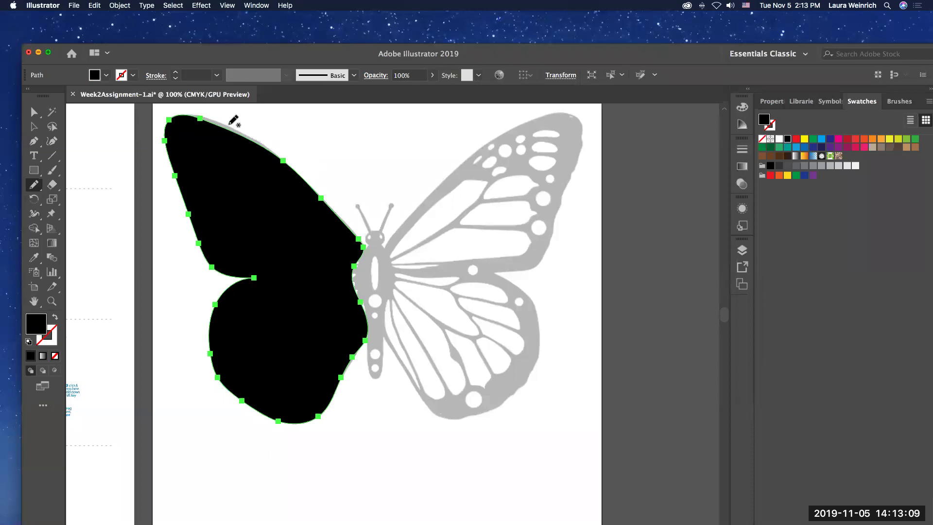
Move the upper-edge anchor point near the left wing tip outward to about X 0.97 in, Y 1.32 in to match the butterfly template.
left_click(36, 125)
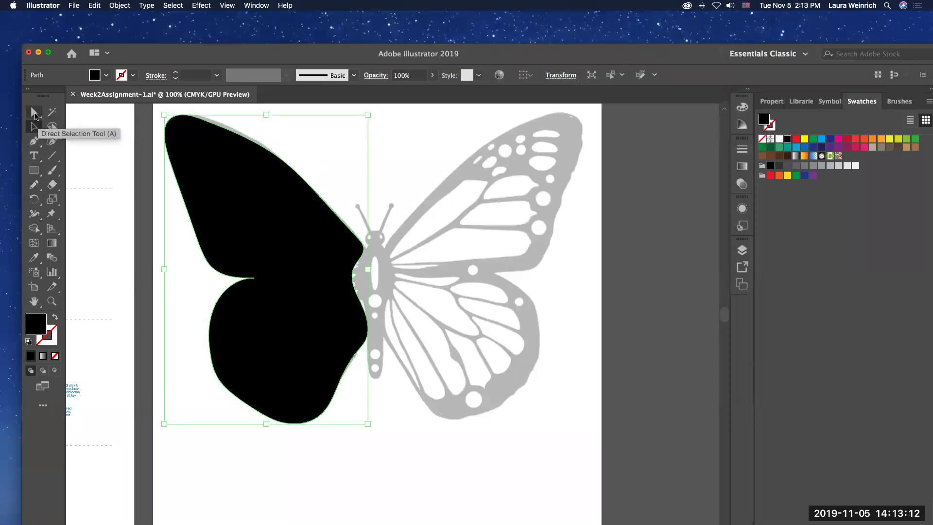
left_click(36, 126)
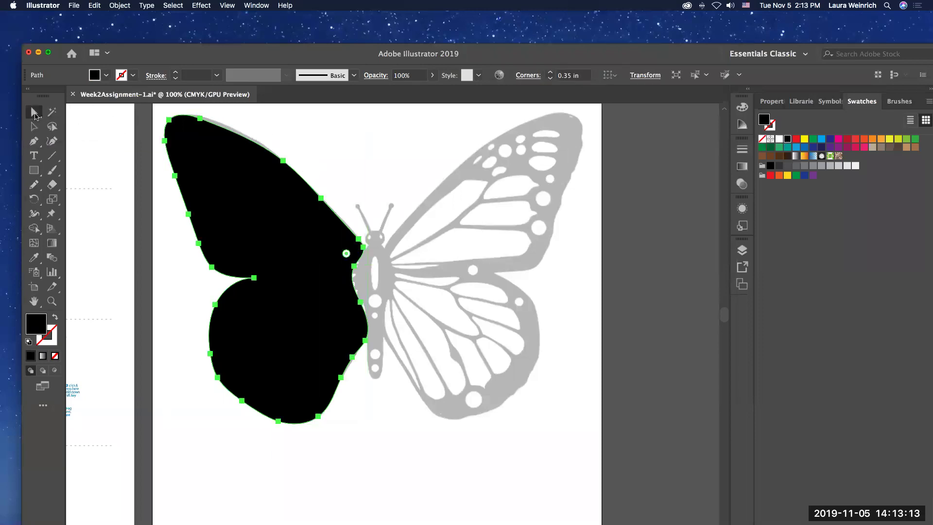
left_click(200, 119)
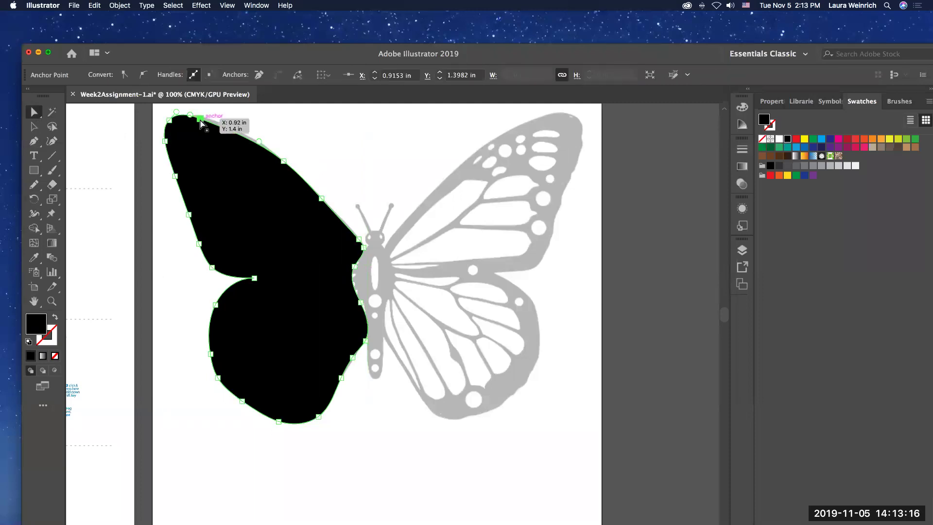
left_click_drag(200, 119, 203, 115)
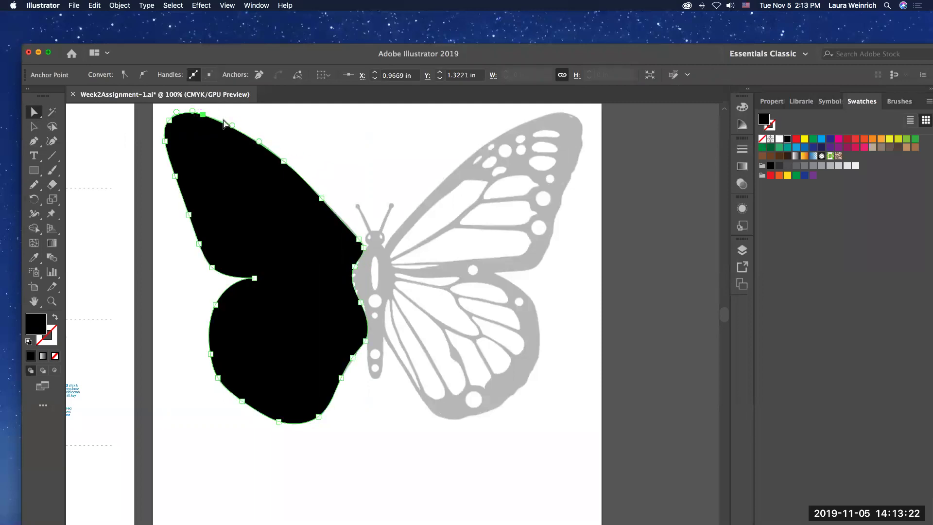
Extend the curve handle on the left wing's upper edge along the template's contour, and deselect the wing shape.
mouse_move(232, 125)
left_mouse_down()
mouse_move(205, 152)
mouse_move(245, 135)
left_mouse_up()
left_click(34, 111)
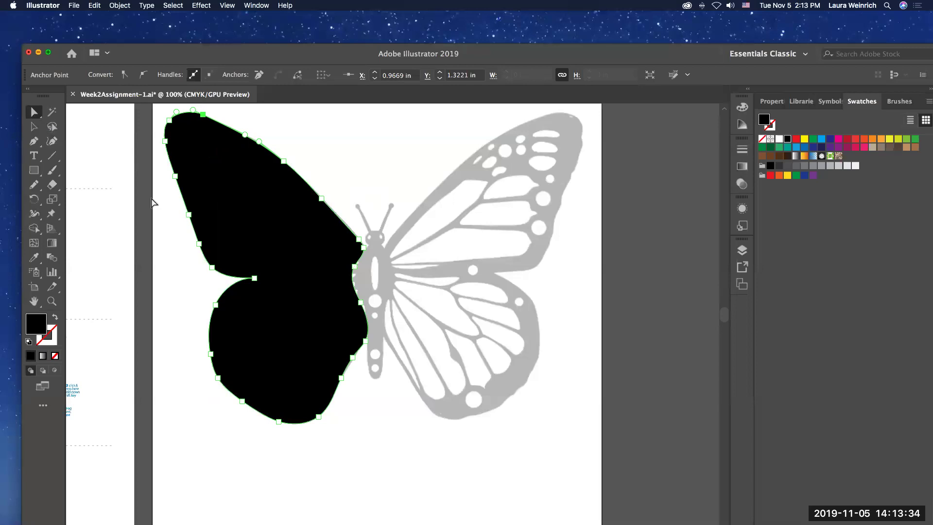
left_click(179, 246)
left_click(244, 197)
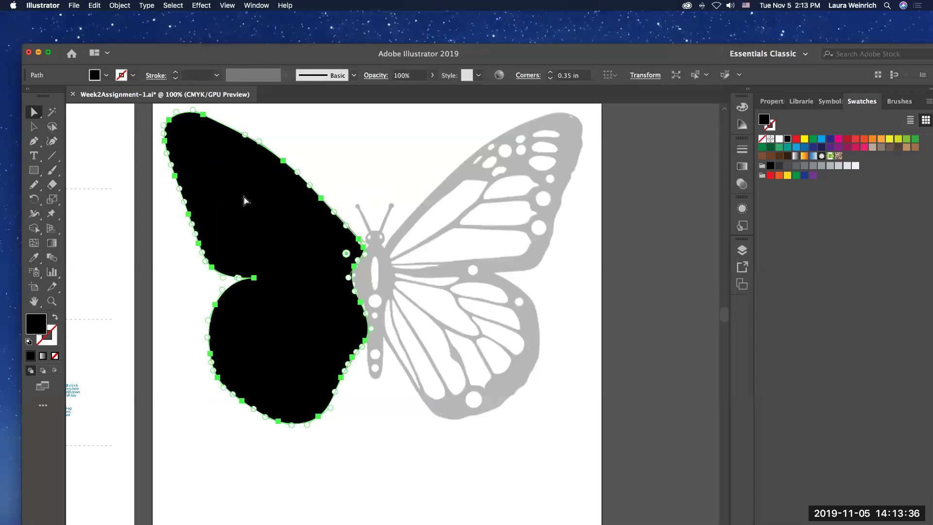
left_click(183, 232)
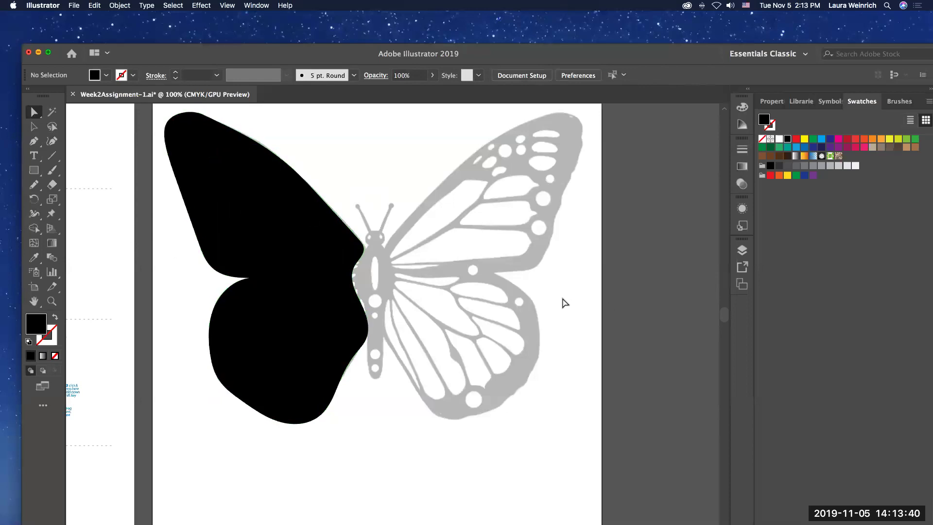
Try to trace the lower round spot near the right upper wing's outer edge with the Curvature tool, and undo it.
scroll(563, 302, "right", 3)
scroll(564, 302, "right", 2)
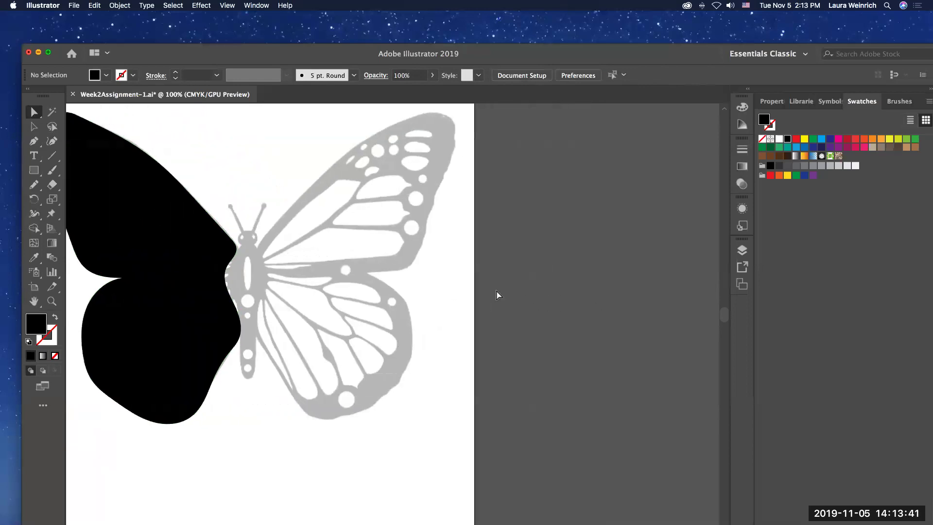
left_click(52, 142)
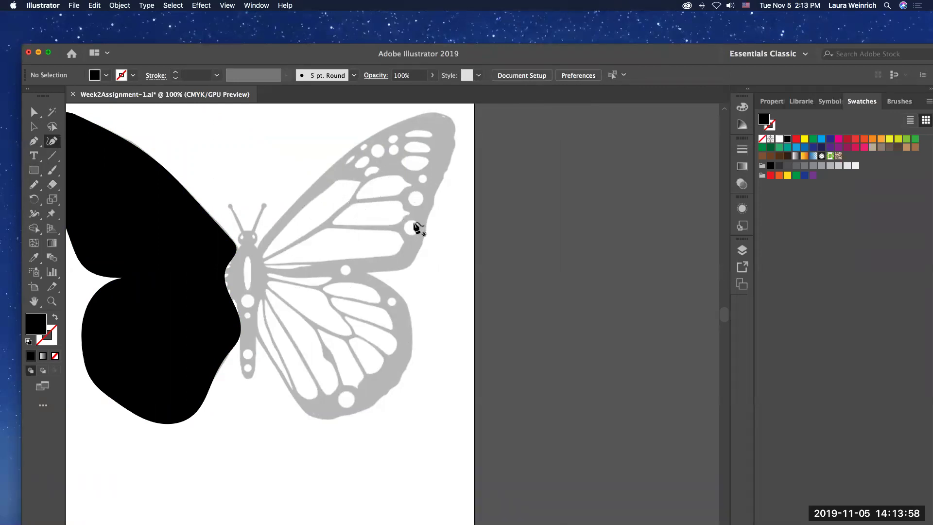
left_click(411, 219)
left_click(406, 222)
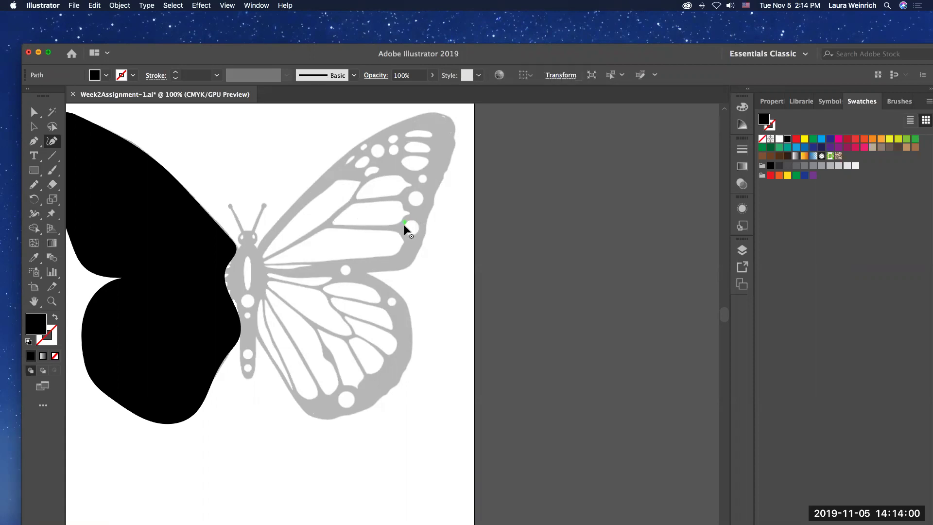
left_click(408, 234)
left_click(407, 216)
left_click(421, 236)
key("super+z")
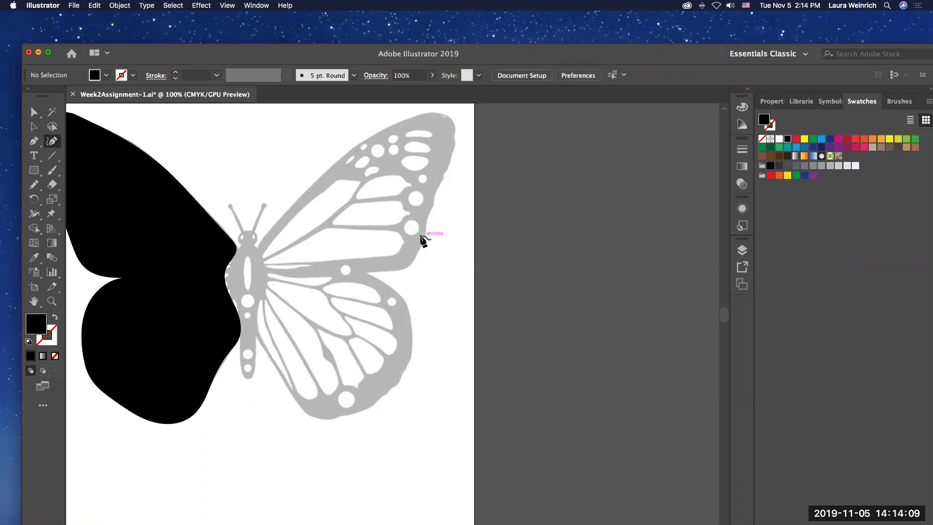
Try to trace the middle cell of the right upper wing with the Curvature tool, using no fill.
left_click(351, 205)
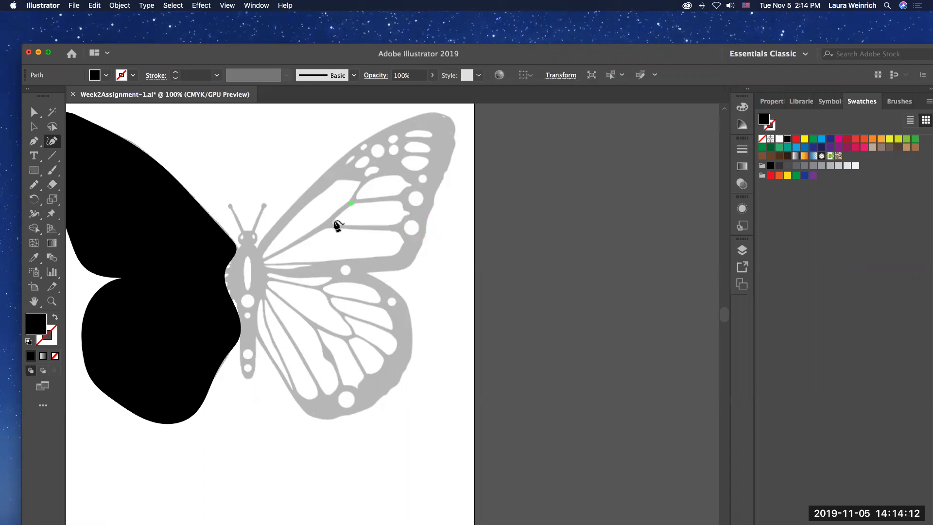
left_click(333, 221)
left_click(400, 200)
left_click(408, 213)
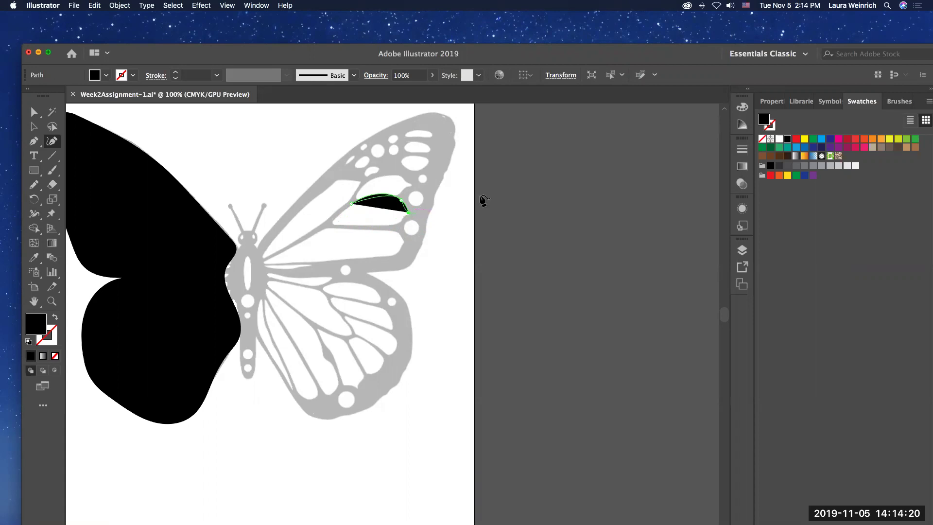
left_click(763, 140)
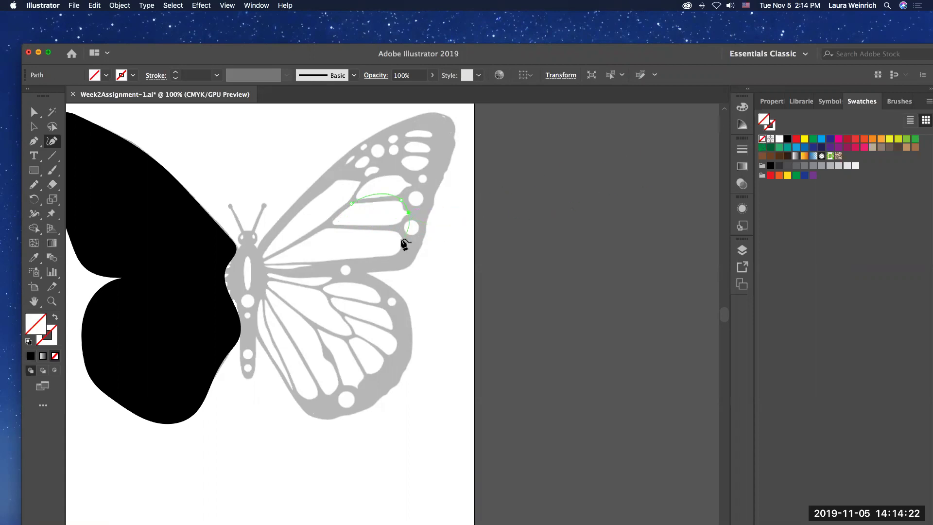
left_click(385, 238)
left_click(347, 228)
left_click(352, 204)
key("Escape")
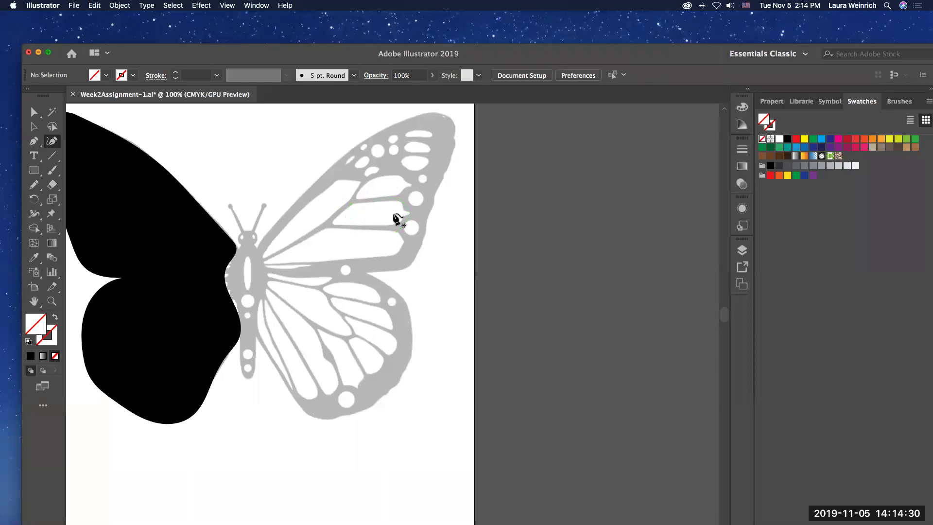
Trace the long upper cell of the right wing and the cluster of small spots above it with the Pencil tool.
left_click(35, 143)
left_click(34, 184)
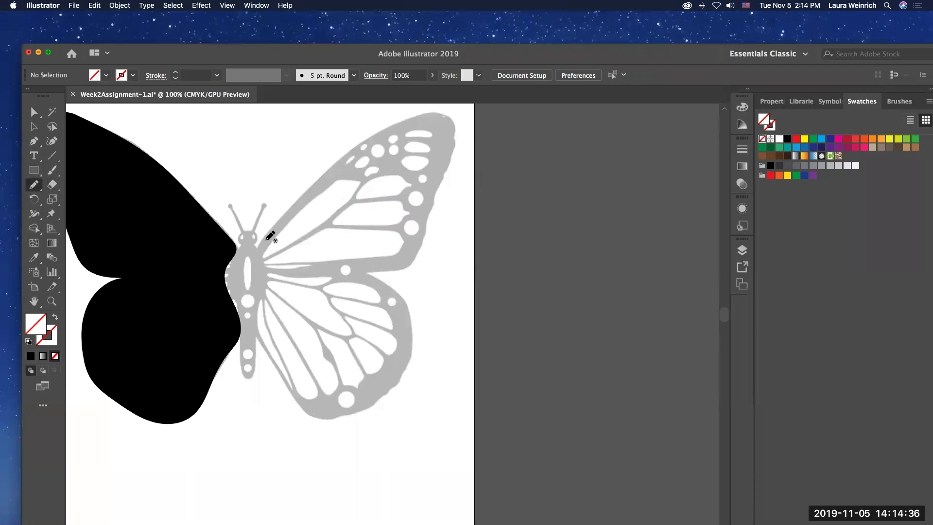
mouse_move(267, 253)
left_mouse_down()
mouse_move(341, 178)
mouse_move(360, 182)
mouse_move(350, 199)
mouse_move(267, 254)
left_mouse_up()
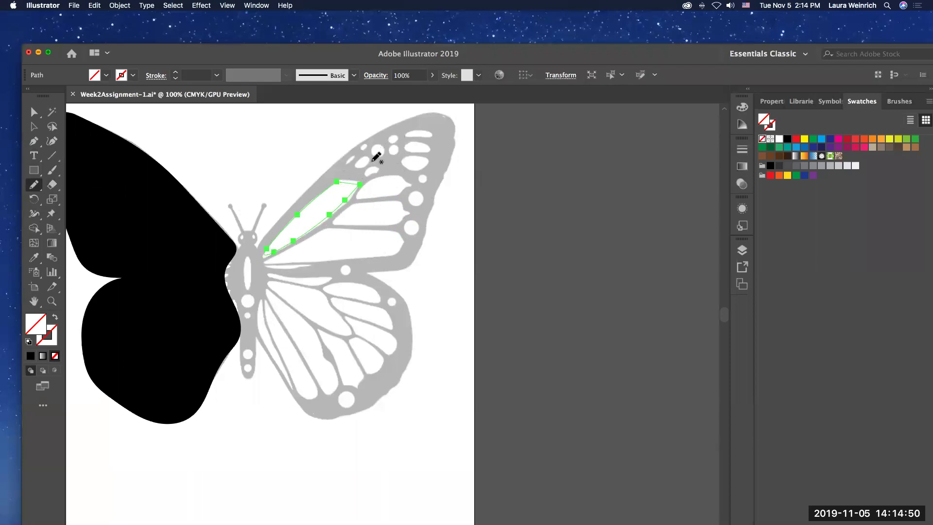
mouse_move(366, 157)
left_mouse_down()
mouse_move(355, 162)
mouse_move(363, 167)
mouse_move(370, 157)
mouse_move(353, 156)
left_mouse_up()
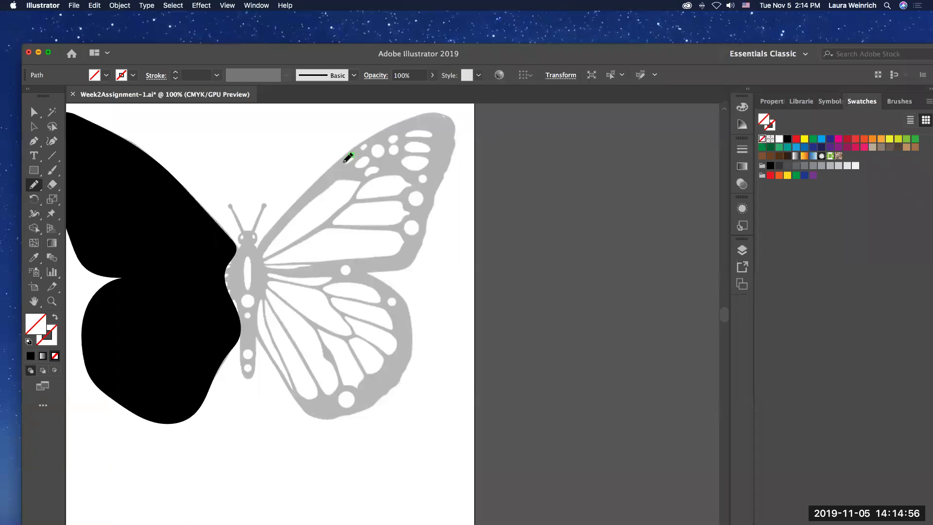
mouse_move(355, 155)
left_mouse_down()
mouse_move(379, 145)
mouse_move(371, 151)
mouse_move(382, 159)
mouse_move(388, 155)
mouse_move(374, 143)
mouse_move(397, 144)
left_mouse_up()
Select all the traced cell and spot shapes on the right wing, give them a black stroke, and deselect them.
left_click(34, 112)
mouse_move(284, 141)
left_mouse_down()
mouse_move(379, 263)
mouse_move(413, 285)
left_mouse_up()
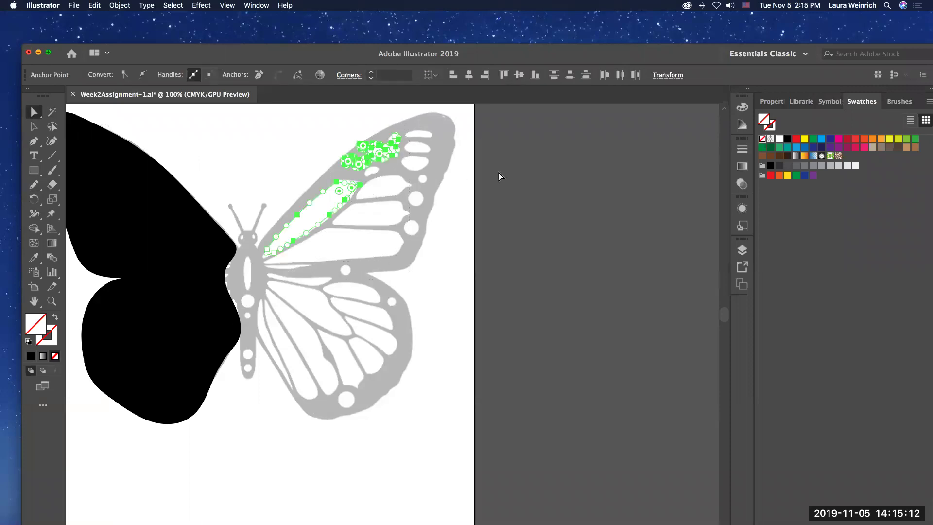
left_click(772, 126)
left_click(787, 140)
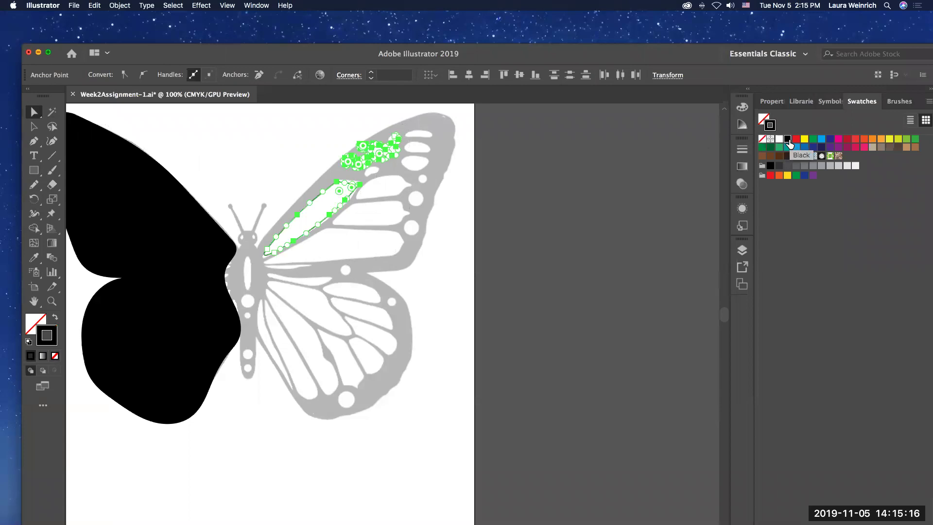
left_click(189, 153)
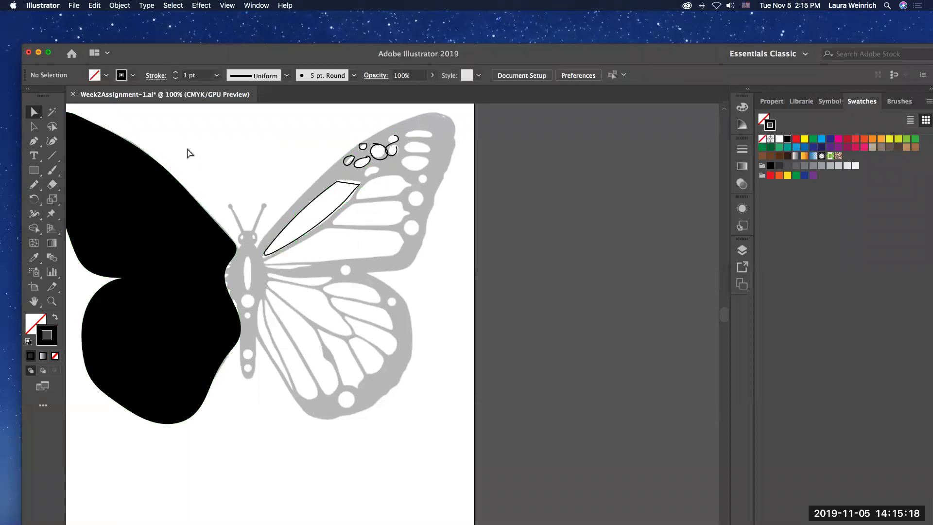
Delete the two outermost traced spots of the cluster and move the long cell's lower outer anchor to about X 6.12 in, Y 2.95 in.
left_click(393, 147)
left_click(393, 147)
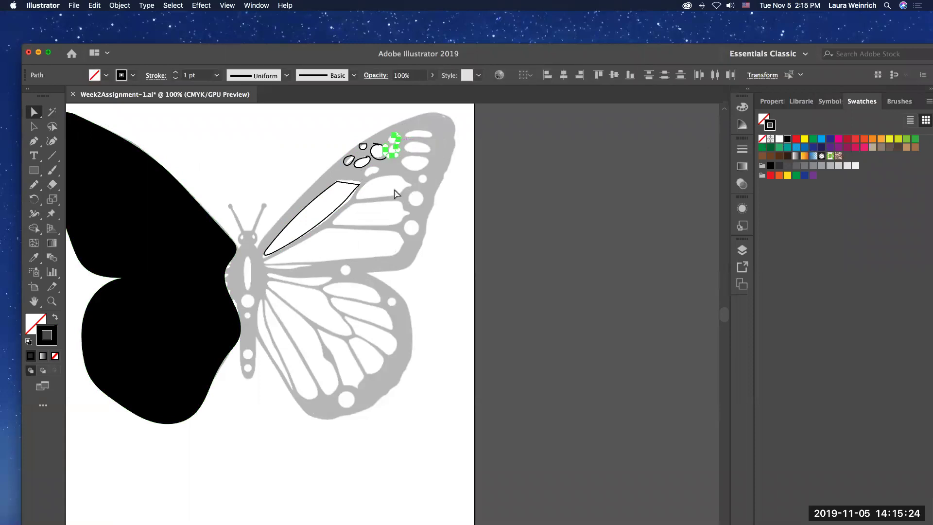
key("Delete")
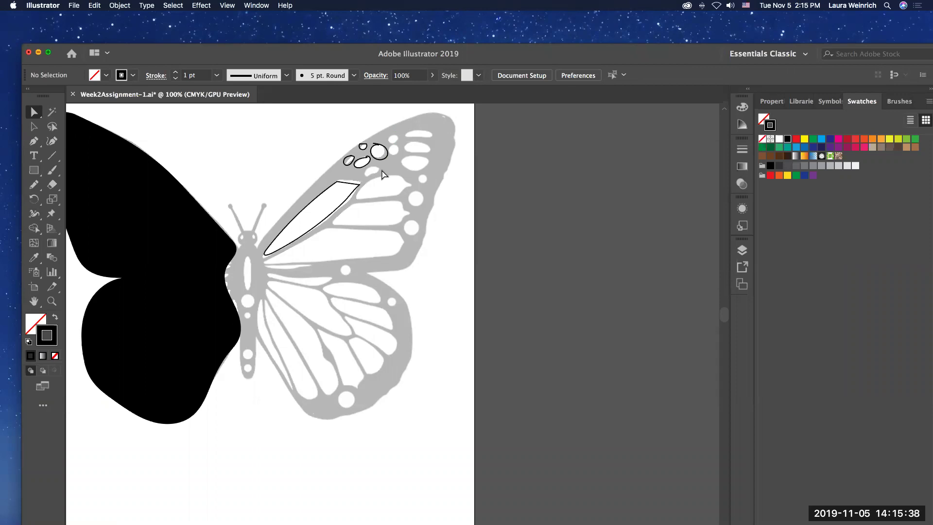
left_click_drag(360, 184, 349, 201)
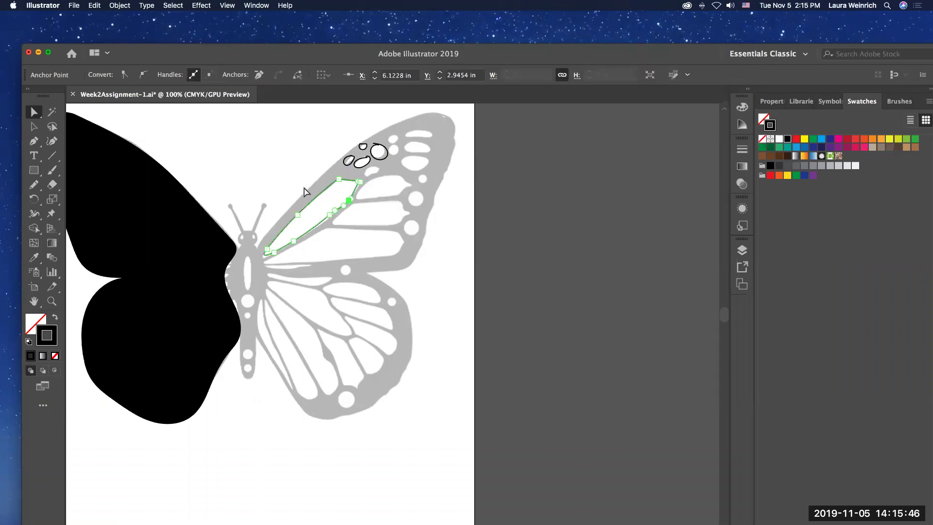
Draw a circle about 0.29 in across with the Ellipse tool and fit it over the large round spot near the right wing's outer edge.
left_click(34, 184)
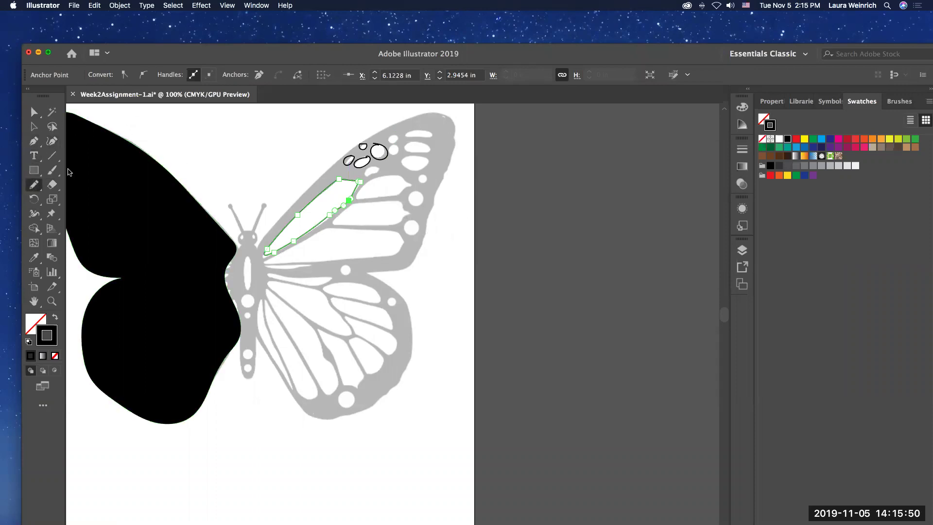
left_click(35, 174)
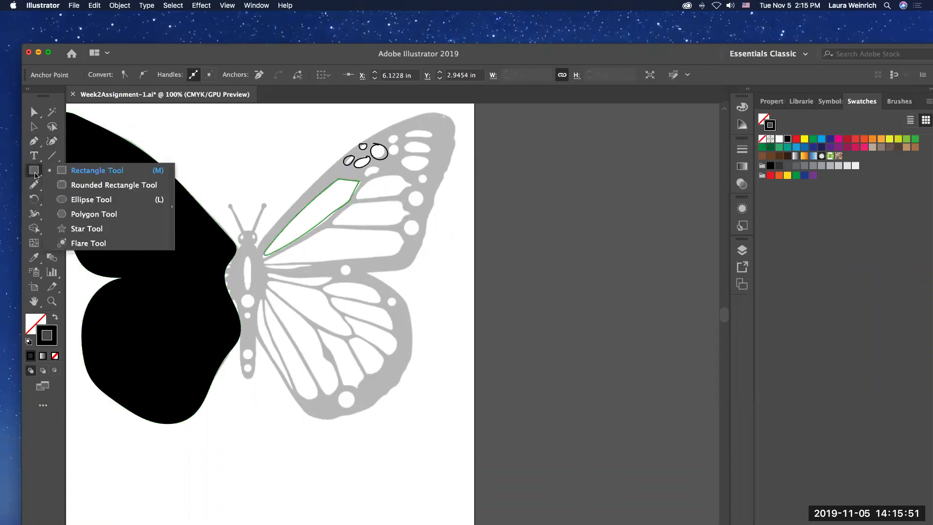
left_click(94, 203)
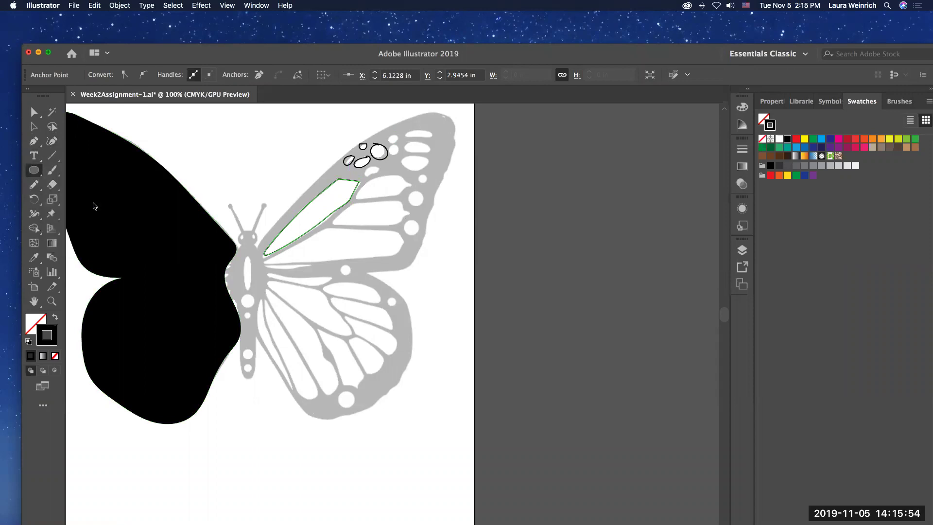
left_click_drag(410, 190, 427, 208)
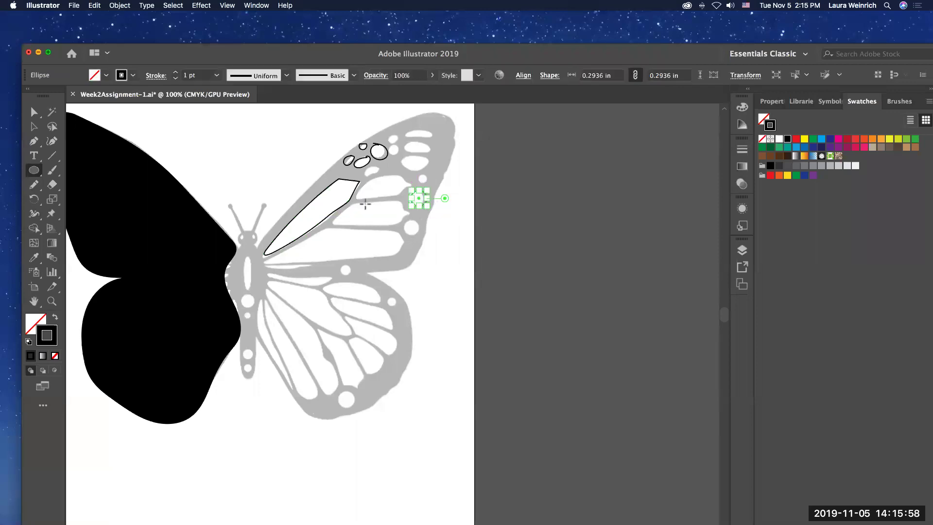
left_click(33, 112)
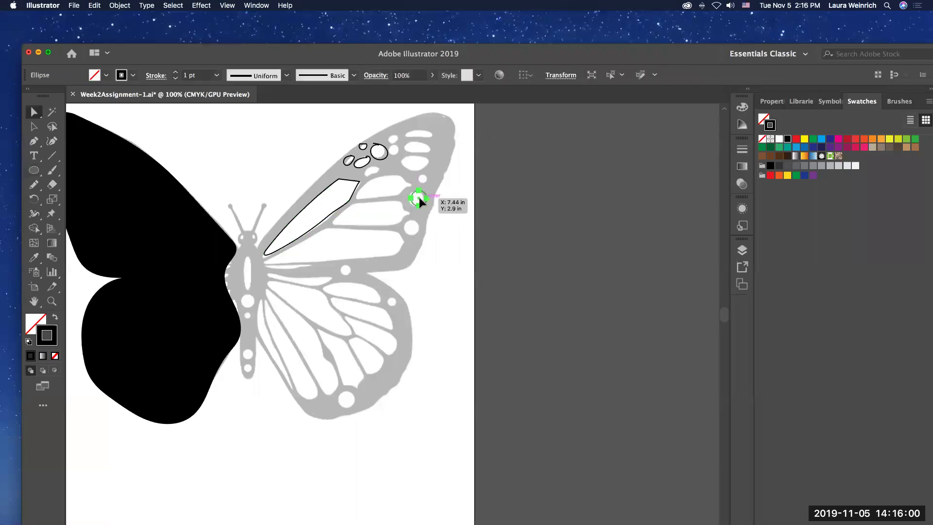
Copy the circle onto the smaller round spot just above it, scale the copy down to fit, and deselect it.
left_click_drag(417, 197, 423, 177)
left_click(34, 127)
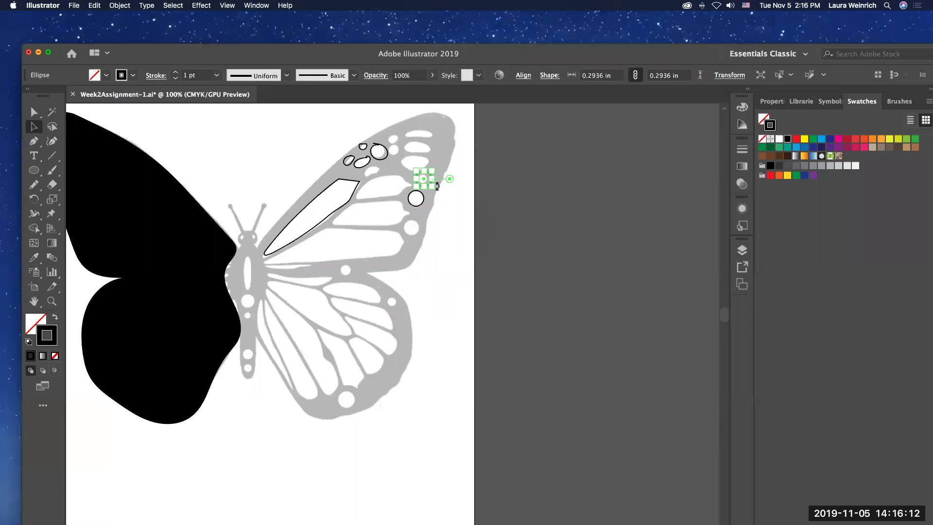
mouse_move(433, 186)
left_mouse_down()
mouse_move(414, 170)
mouse_move(421, 176)
left_mouse_up()
left_click(445, 202)
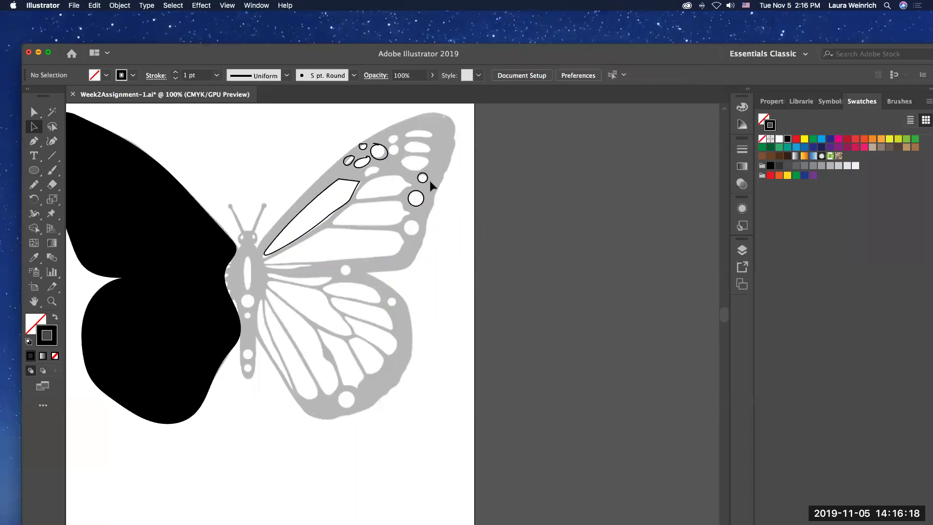
Replace the largest pencil-traced spot of the upper cluster with an ellipse about 0.20 by 0.28 in, moved slightly toward the body.
left_click_drag(384, 156, 388, 157)
left_click(388, 151)
left_click(33, 171)
left_click_drag(374, 143, 386, 157)
left_click(33, 111)
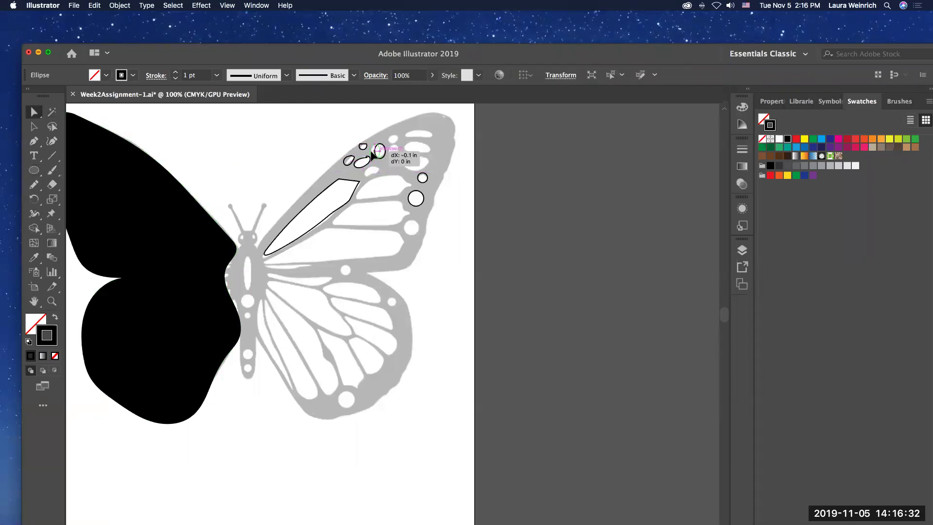
left_click_drag(372, 152, 368, 152)
left_click(393, 164)
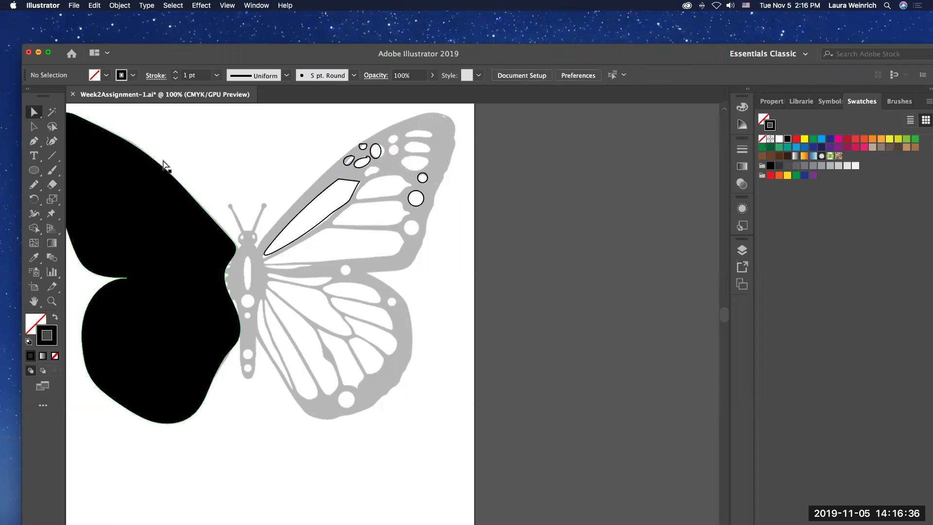
Widen the ellipse over the largest spot of the upper cluster into a circle about 0.28 in across.
left_click(52, 301)
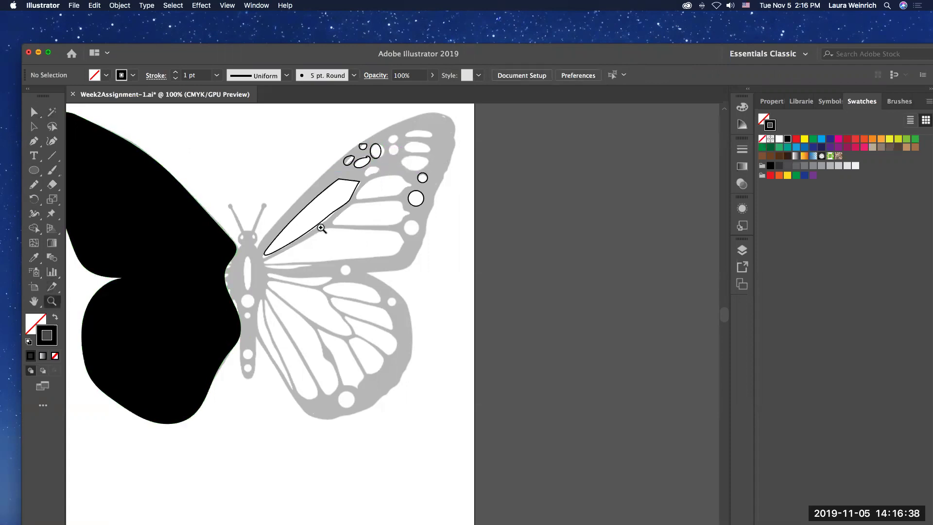
left_click(416, 210)
left_click(373, 261)
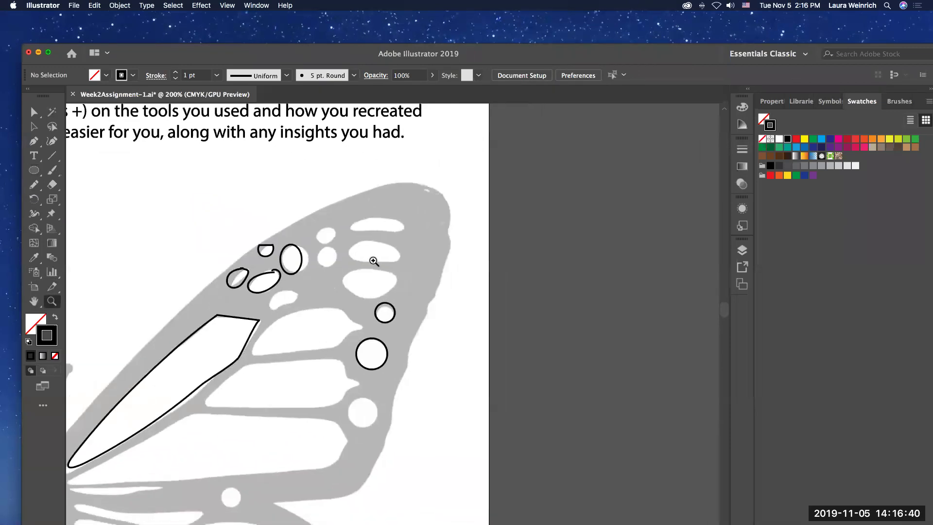
left_click(34, 111)
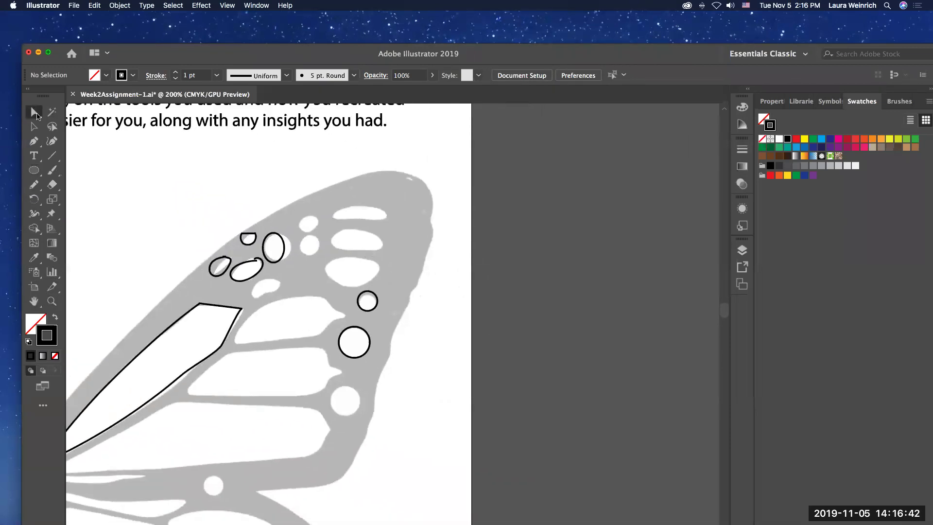
left_click(244, 238)
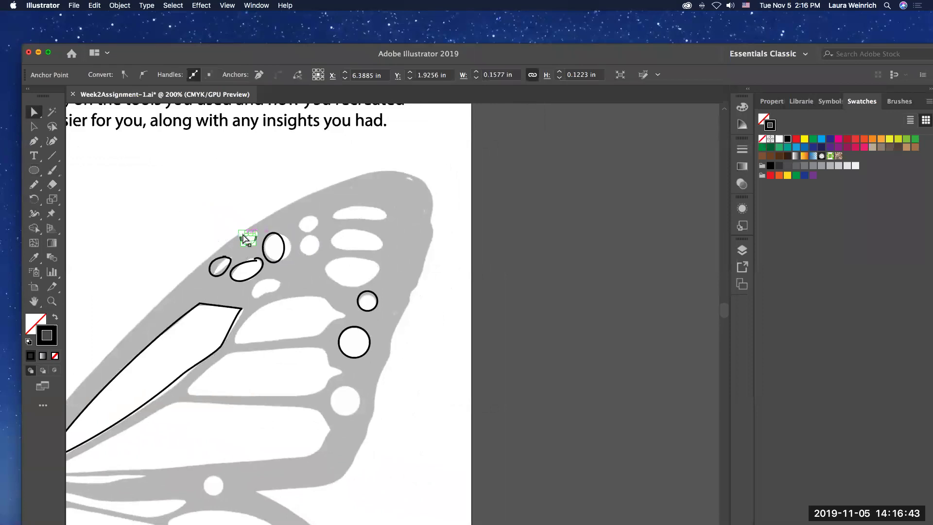
left_click(291, 248)
left_click(284, 256)
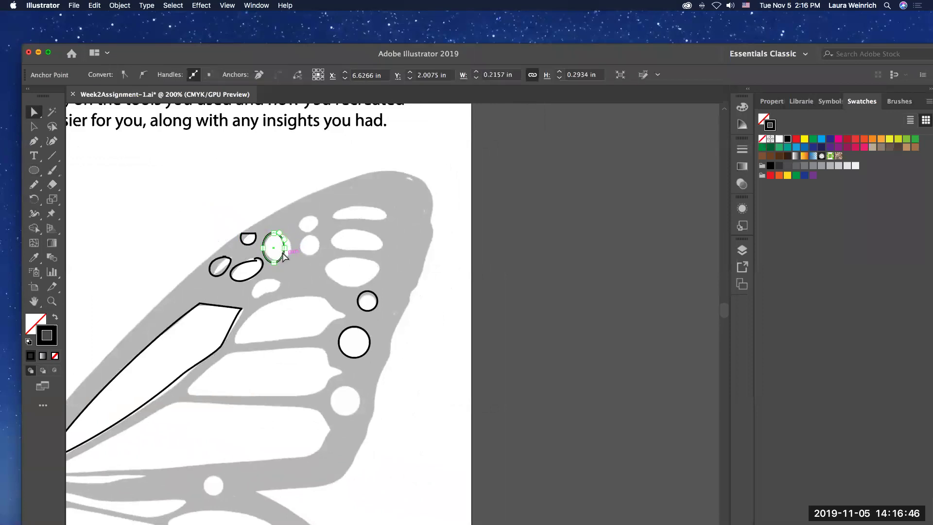
left_click(34, 126)
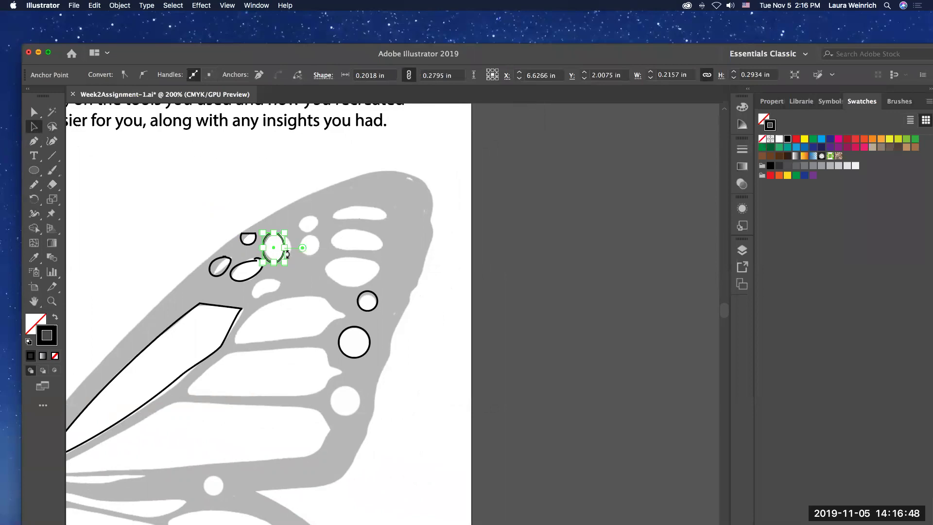
left_click_drag(286, 248, 291, 248)
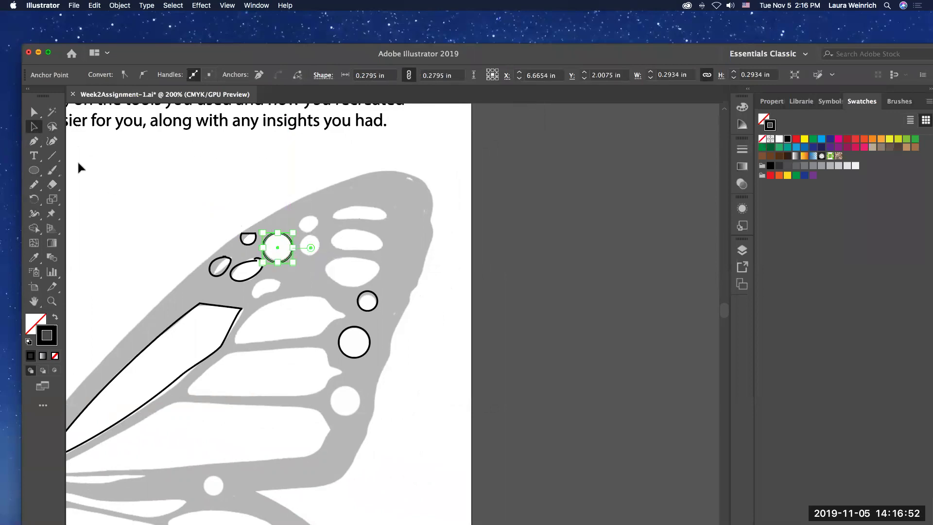
Draw an ellipse about 0.23 by 0.15 in over the small spot outward of that circle, and a circle about 0.20 in across near the spot below.
left_click(33, 170)
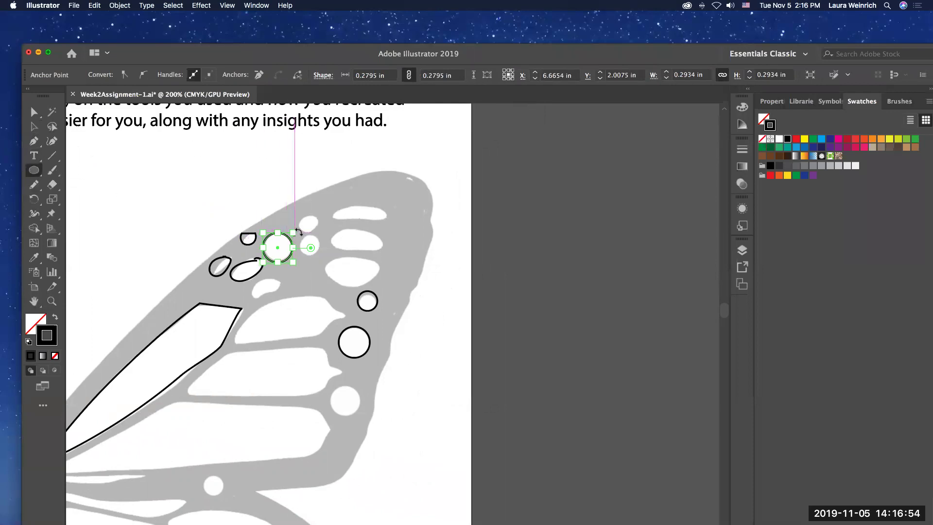
left_click_drag(304, 217, 312, 244)
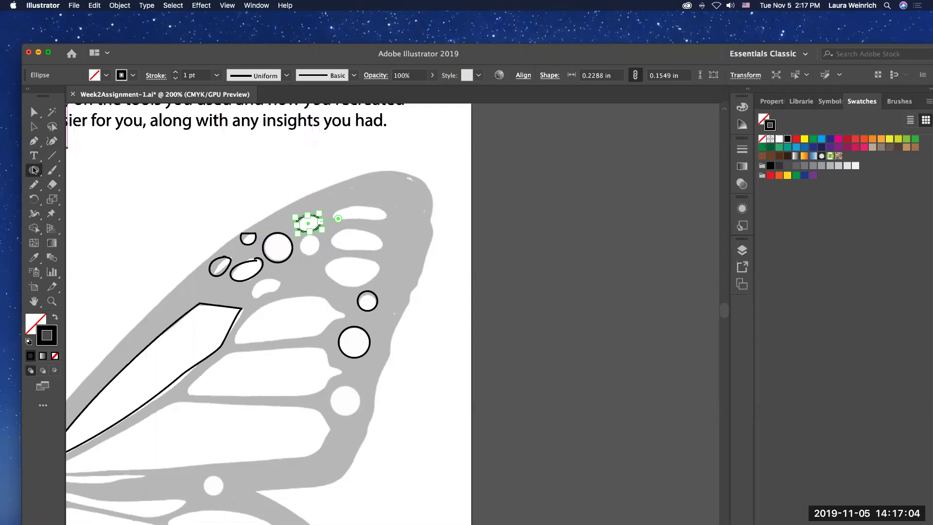
left_click_drag(307, 242, 326, 262)
Move the small circle onto the spot beneath the new ellipse, narrow it to about 0.18 by 0.20 in, and deselect it.
left_click(33, 112)
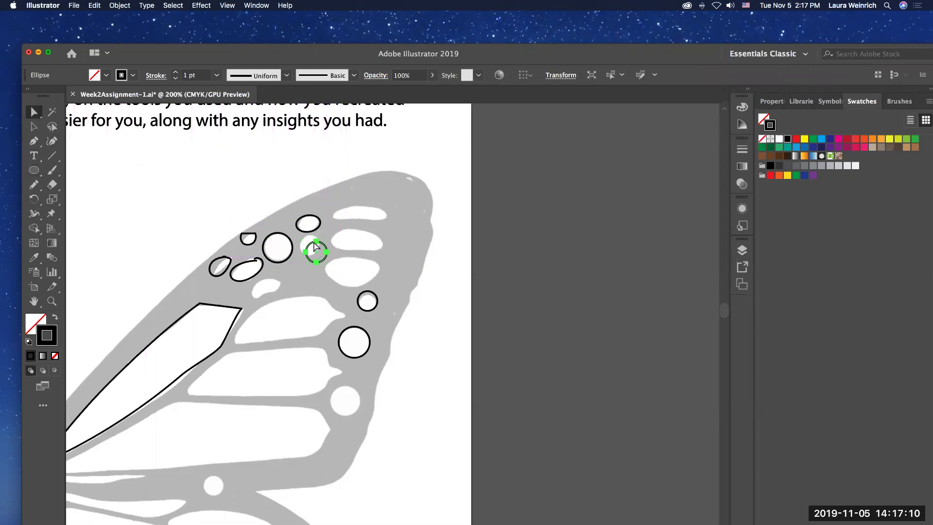
left_click(314, 242)
left_click(35, 127)
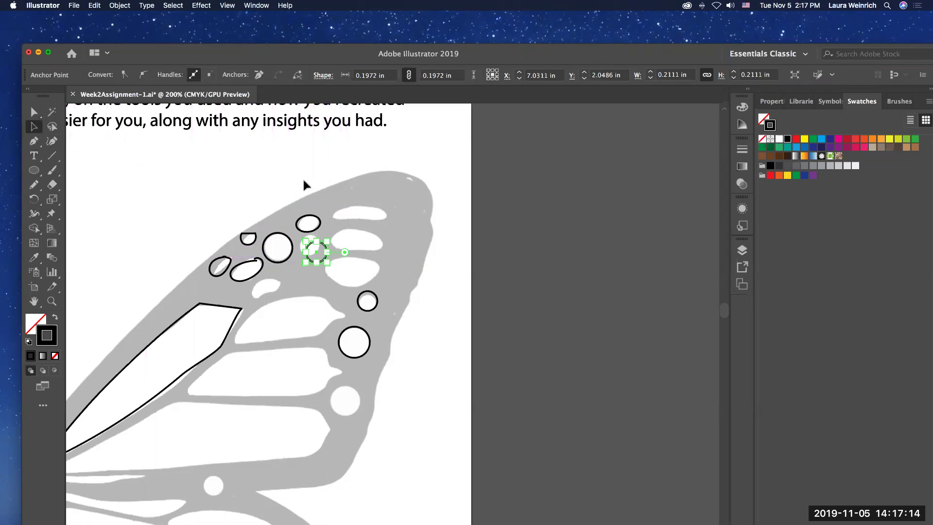
left_click(335, 215)
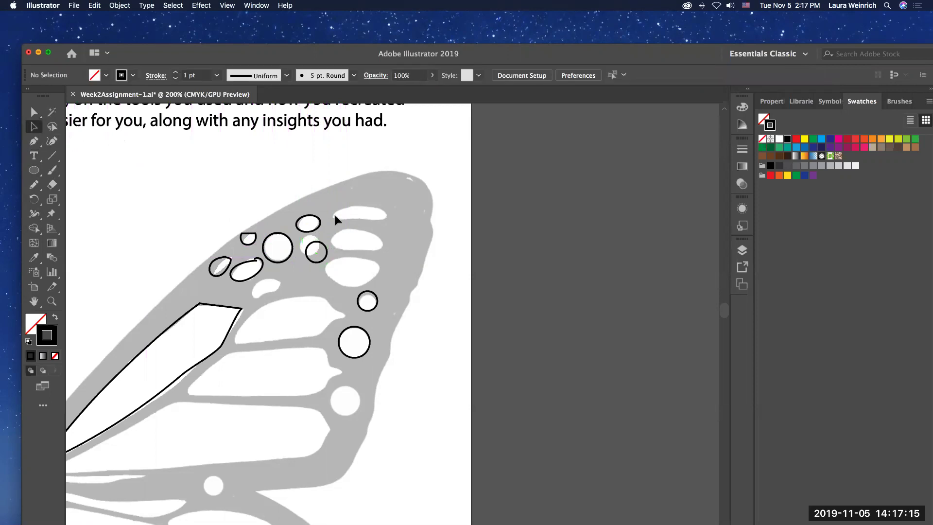
left_click(310, 245)
left_click_drag(309, 246, 324, 252)
key("v")
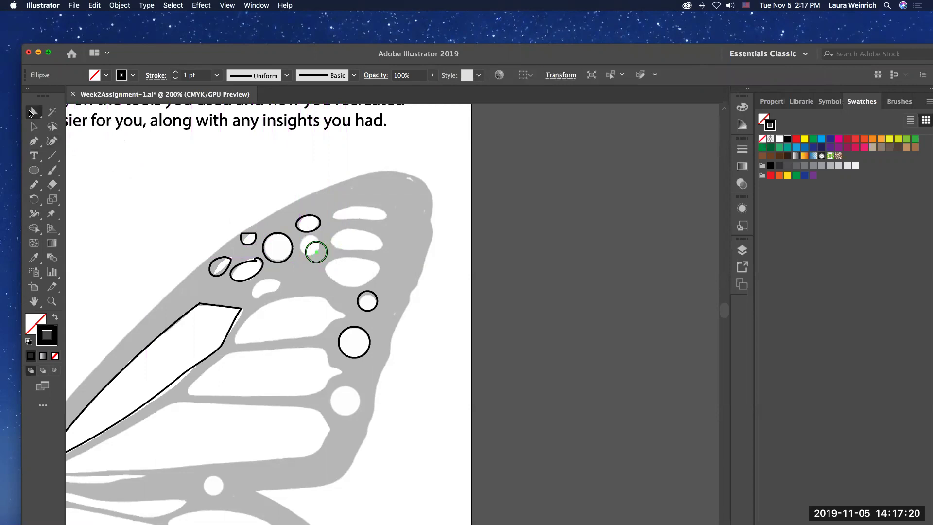
left_click(34, 126)
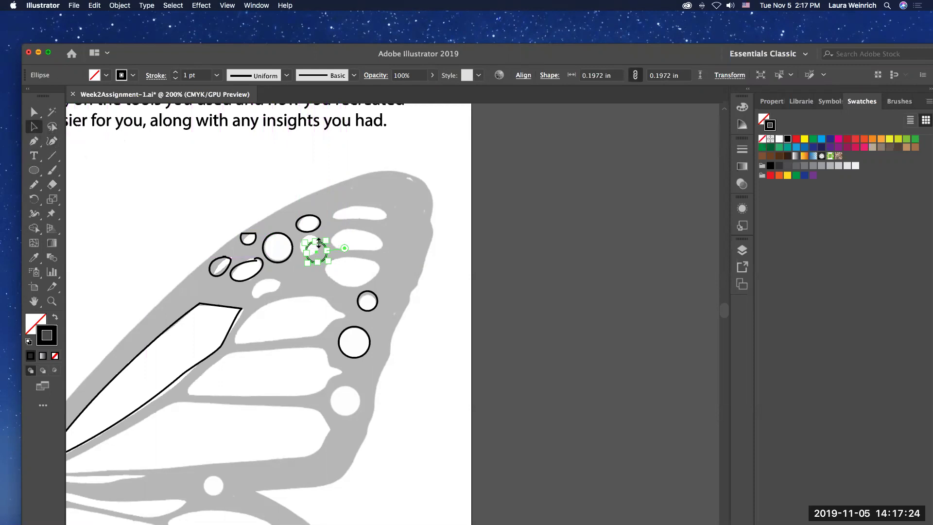
mouse_move(318, 240)
left_mouse_down()
mouse_move(307, 228)
mouse_move(317, 254)
mouse_move(301, 245)
mouse_move(320, 245)
left_mouse_up()
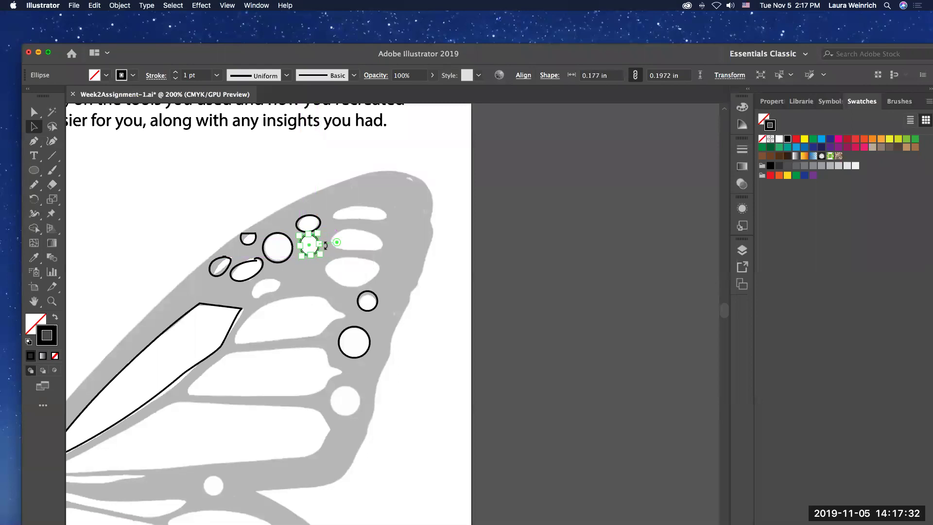
left_click(416, 158)
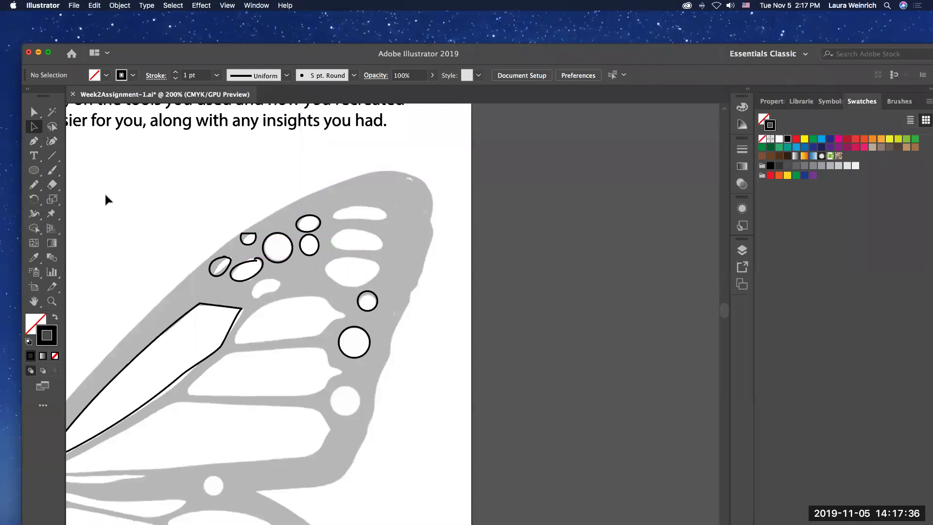
Trace the cell just below the long wing cell, the three elongated spots near the wing tip and the small oval spot with the Pencil tool.
left_click(33, 186)
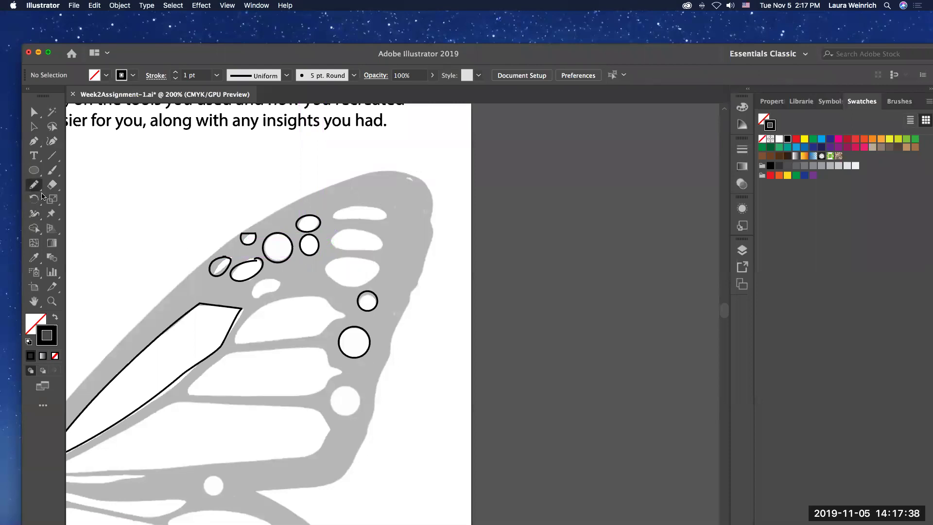
mouse_move(236, 340)
left_mouse_down()
mouse_move(250, 316)
mouse_move(279, 298)
mouse_move(328, 297)
mouse_move(344, 314)
mouse_move(325, 327)
mouse_move(236, 340)
left_mouse_up()
mouse_move(328, 260)
left_mouse_down()
mouse_move(328, 273)
mouse_move(364, 286)
mouse_move(382, 266)
mouse_move(355, 260)
mouse_move(326, 269)
left_mouse_up()
mouse_move(339, 236)
left_mouse_down()
mouse_move(349, 248)
mouse_move(381, 247)
mouse_move(374, 234)
mouse_move(337, 226)
mouse_move(334, 234)
mouse_move(391, 215)
mouse_move(357, 204)
mouse_move(336, 209)
left_mouse_up()
mouse_move(267, 295)
left_mouse_down()
mouse_move(286, 283)
mouse_move(266, 275)
mouse_move(253, 288)
mouse_move(259, 297)
left_mouse_up()
Trace the upper right wing's next lower cell and the untraced round spot near its outer end with the Pencil tool.
scroll(306, 286, "down", 3)
mouse_move(186, 329)
left_mouse_down()
mouse_move(240, 293)
mouse_move(321, 291)
mouse_move(326, 309)
mouse_move(344, 314)
mouse_move(309, 334)
mouse_move(190, 336)
left_mouse_up()
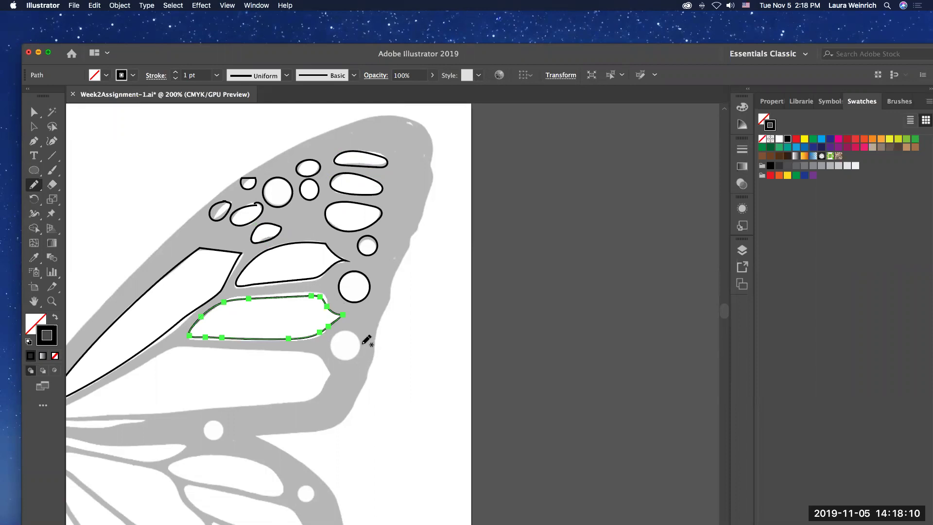
left_click_drag(358, 336, 334, 346)
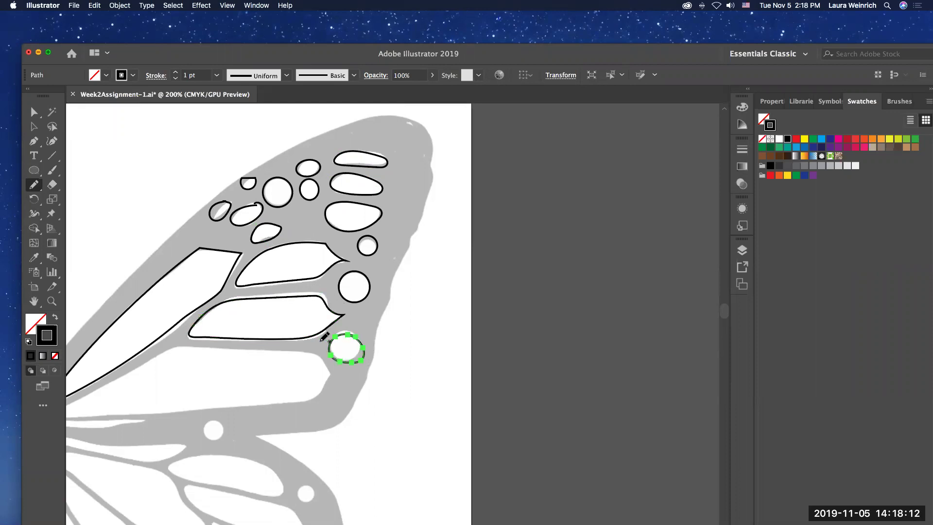
Trace the large lowest cell of the upper right wing with the Pencil tool and deselect it with the whole artboard in view.
scroll(301, 339, "down", 3)
scroll(149, 313, "left", 3)
scroll(150, 313, "down", 1)
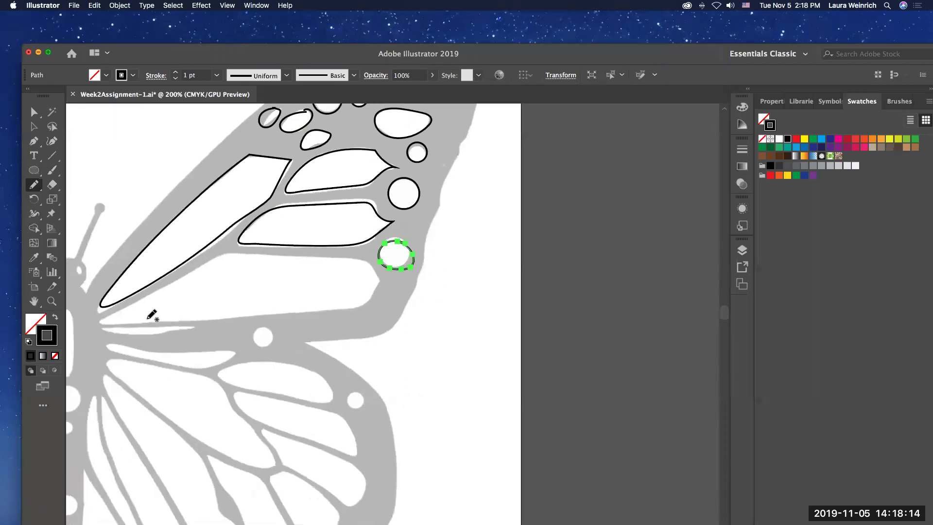
mouse_move(100, 320)
left_mouse_down()
mouse_move(225, 255)
mouse_move(366, 263)
mouse_move(375, 282)
mouse_move(367, 304)
mouse_move(138, 319)
mouse_move(110, 309)
left_mouse_up()
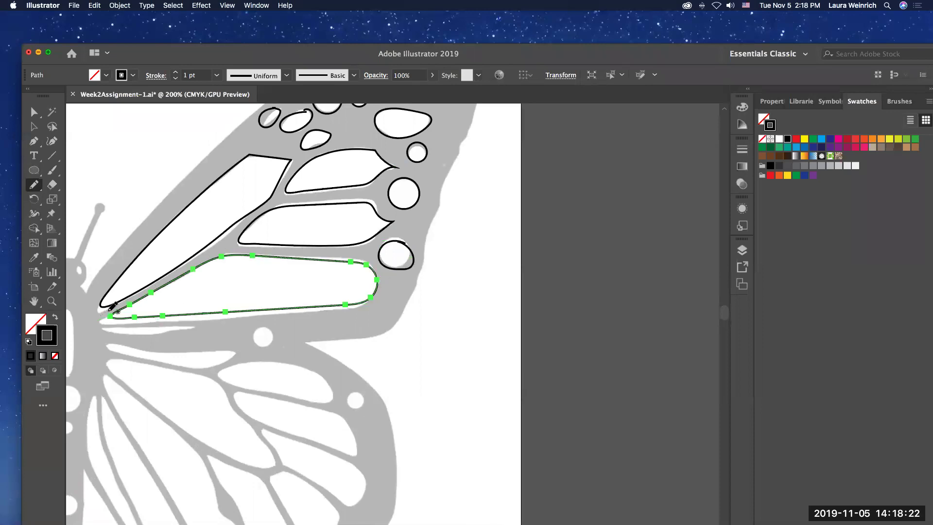
key("super+0")
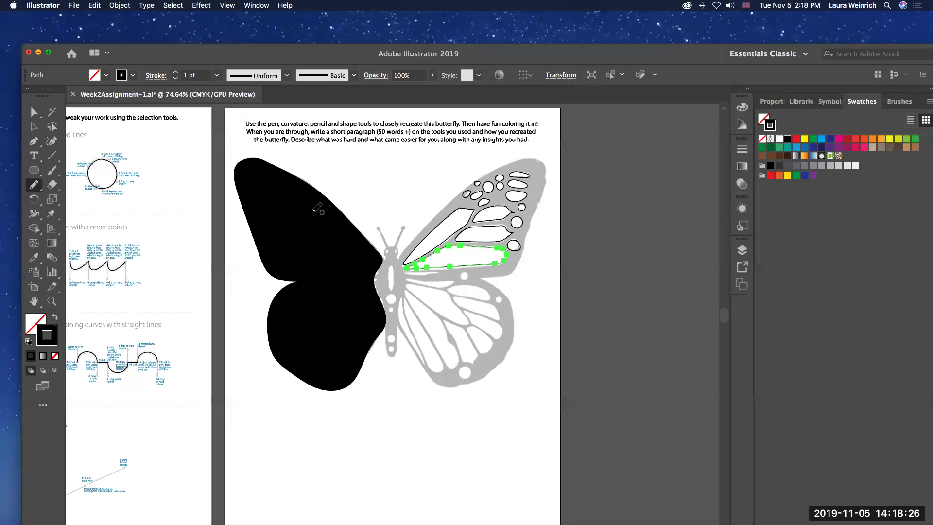
left_click(34, 111)
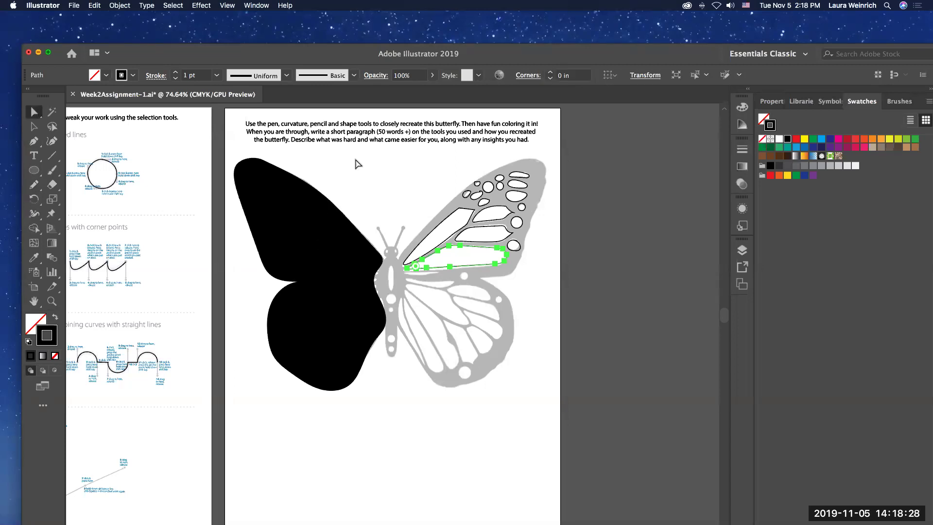
left_click(399, 180)
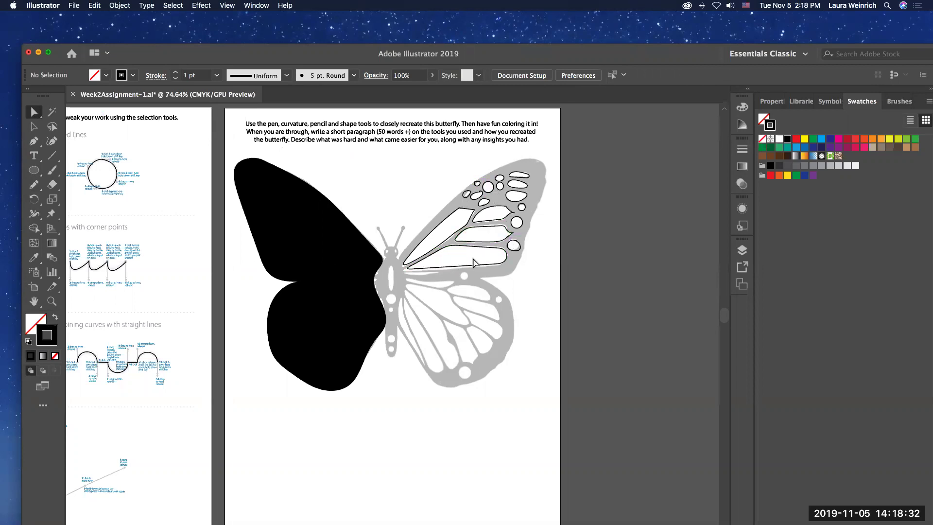
Select the traced lowest cell of the upper right wing and set its stroke to the lightest magenta tint from the Color Guide.
left_click(34, 256)
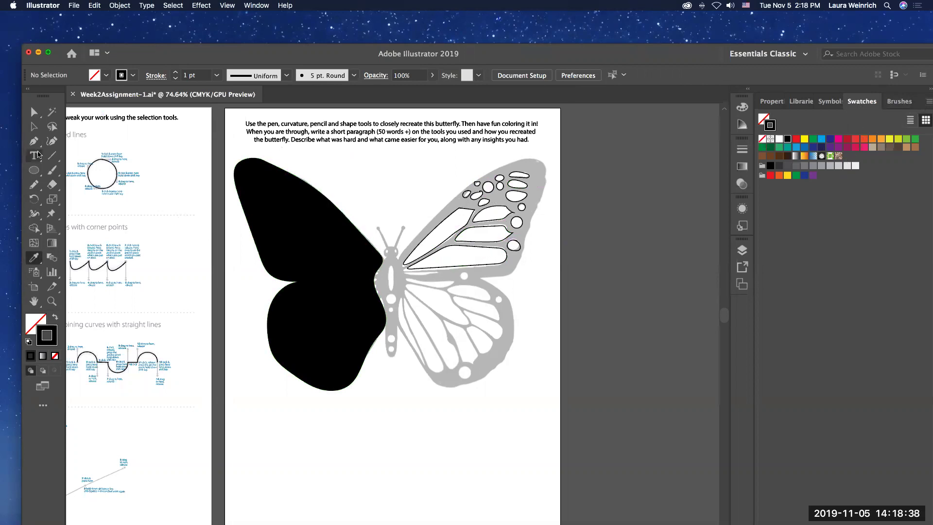
left_click(41, 115)
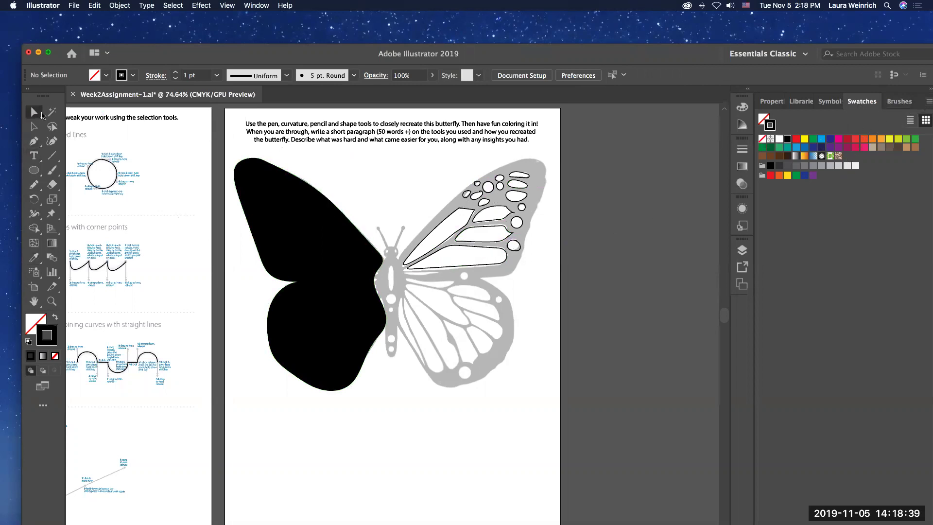
left_click(466, 250)
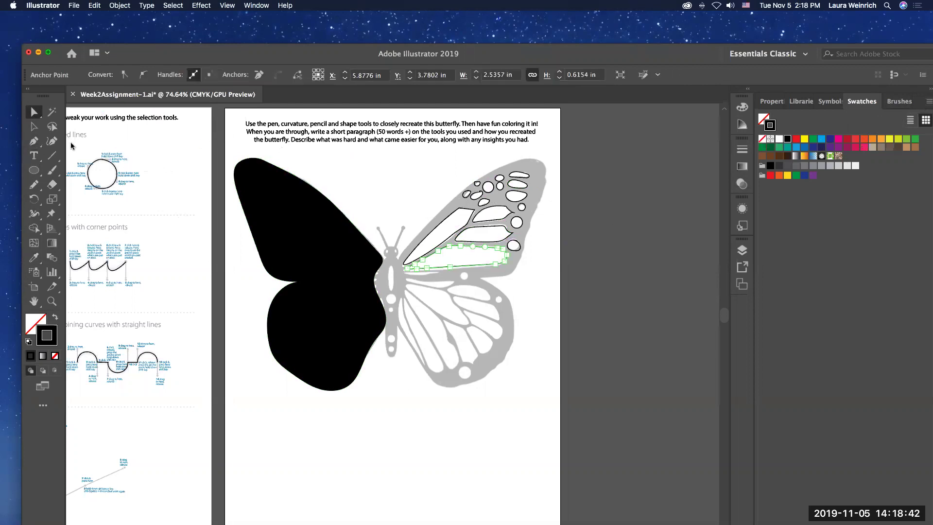
left_click(34, 126)
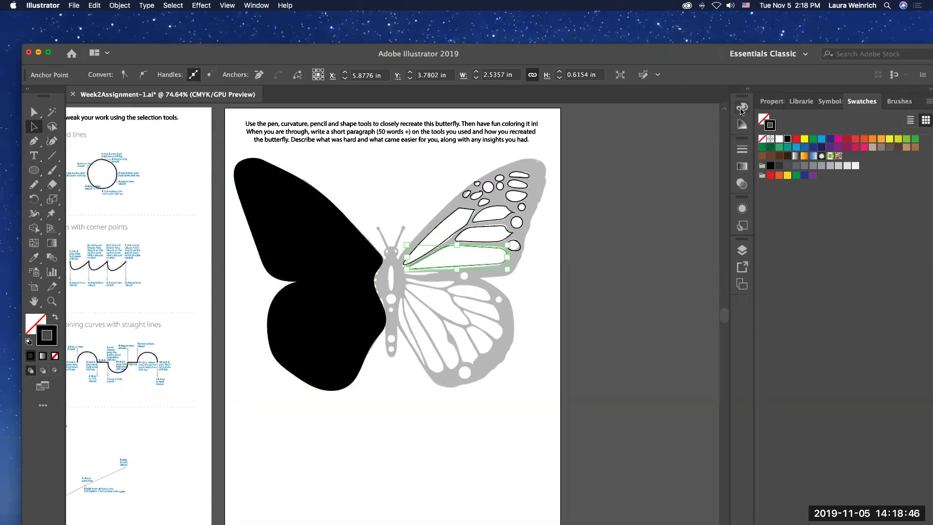
left_click(742, 126)
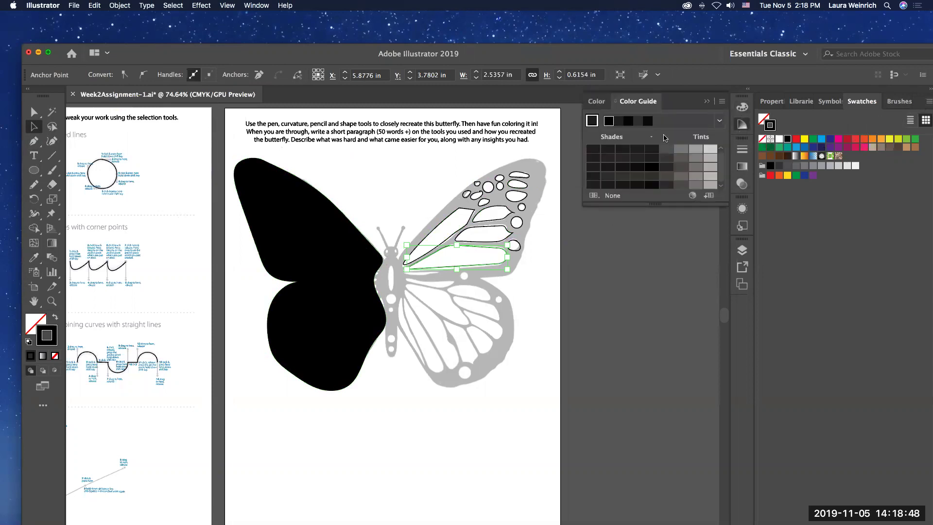
left_click(591, 102)
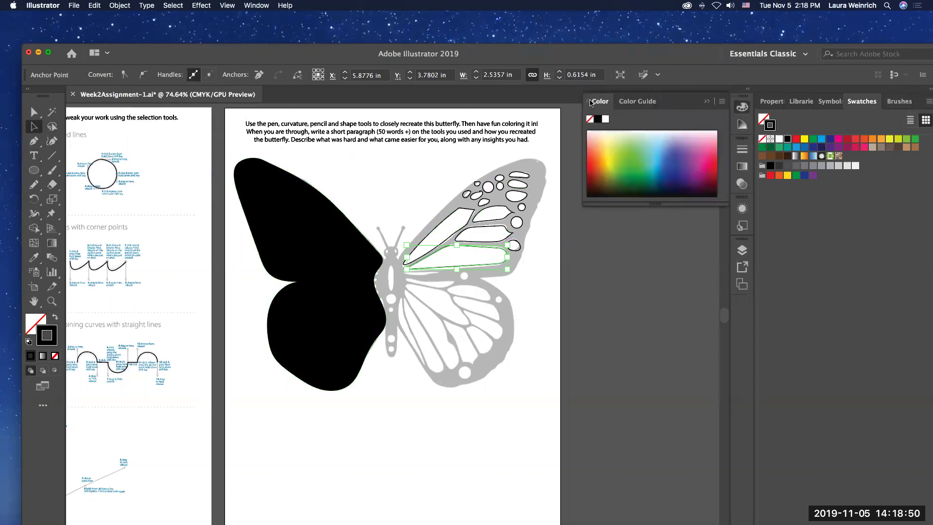
left_click(649, 102)
left_click(706, 103)
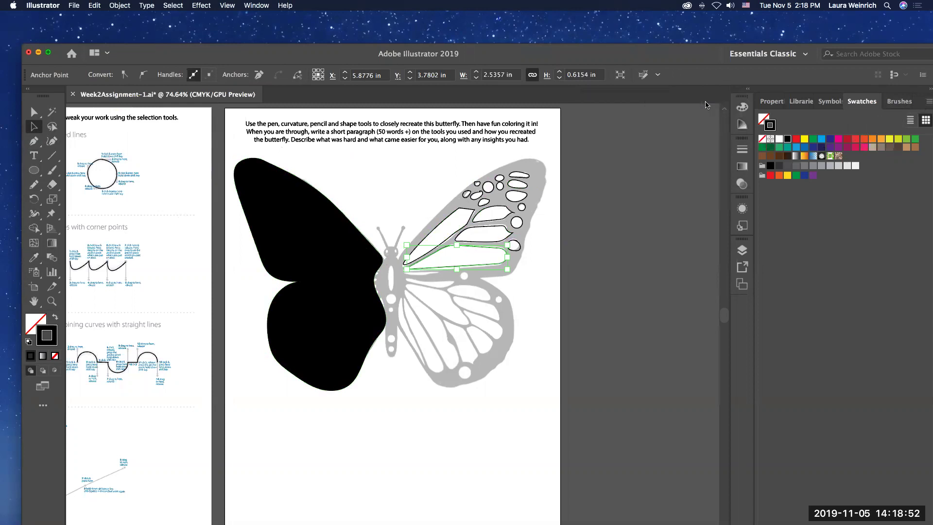
left_click(742, 107)
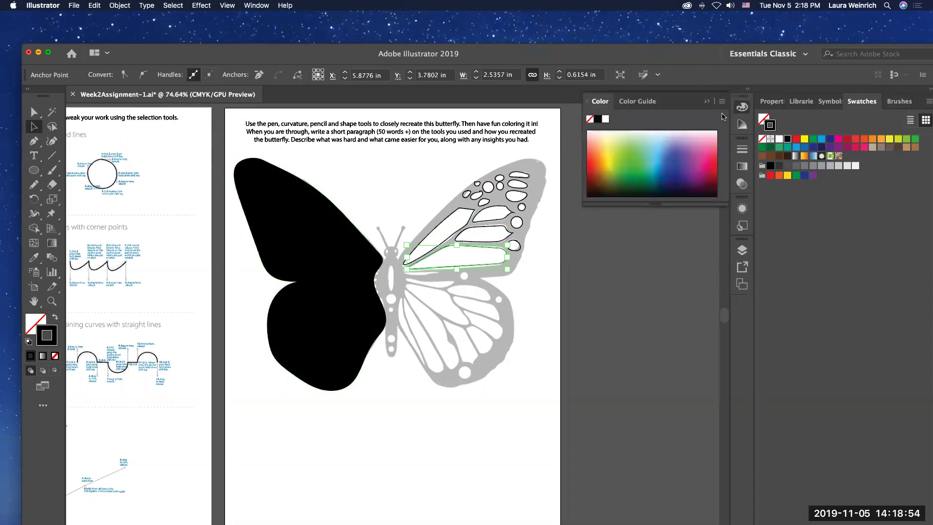
left_click(653, 103)
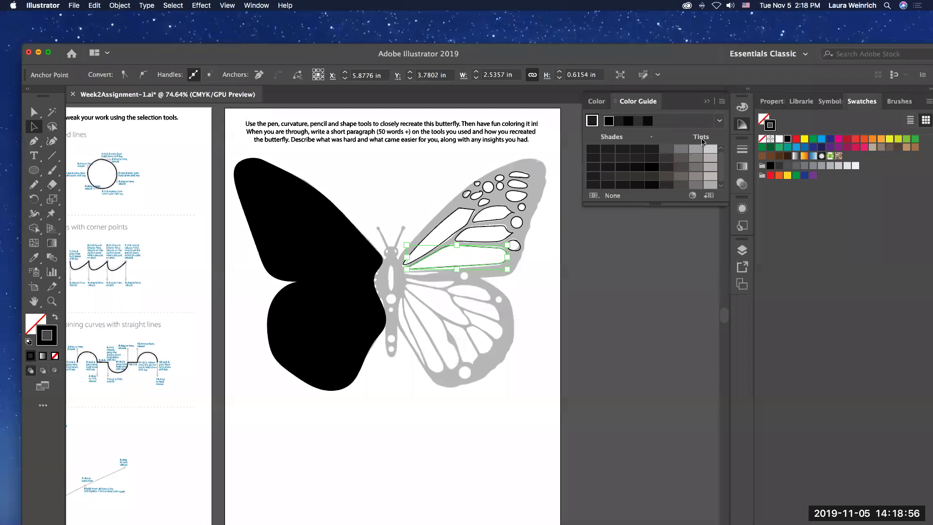
left_click(847, 147)
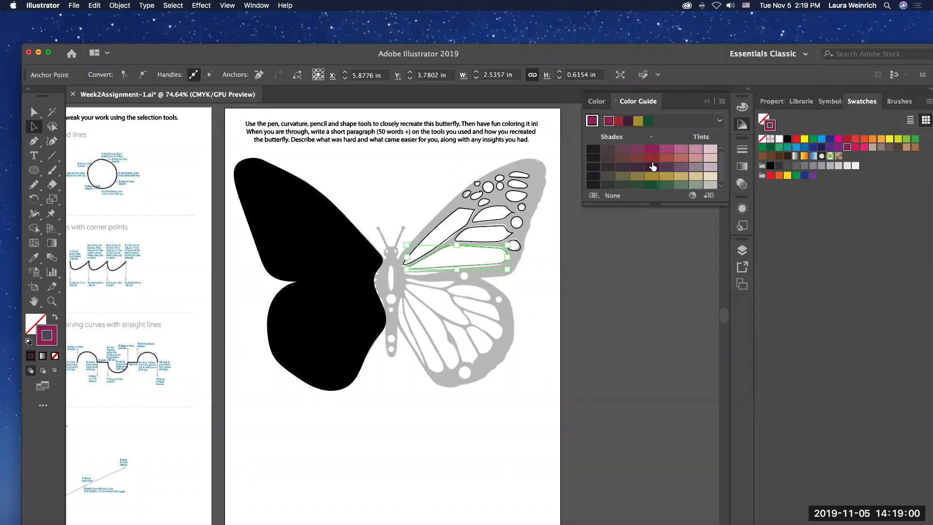
left_click(707, 149)
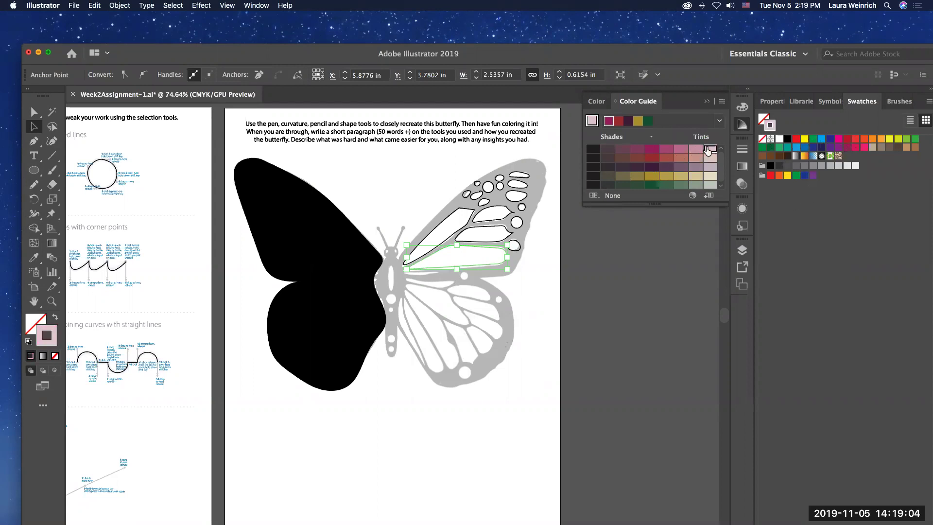
Set the lowest upper-wing cell's stroke to black and fill it with the lightest tint of the bright magenta swatch.
left_click(788, 139)
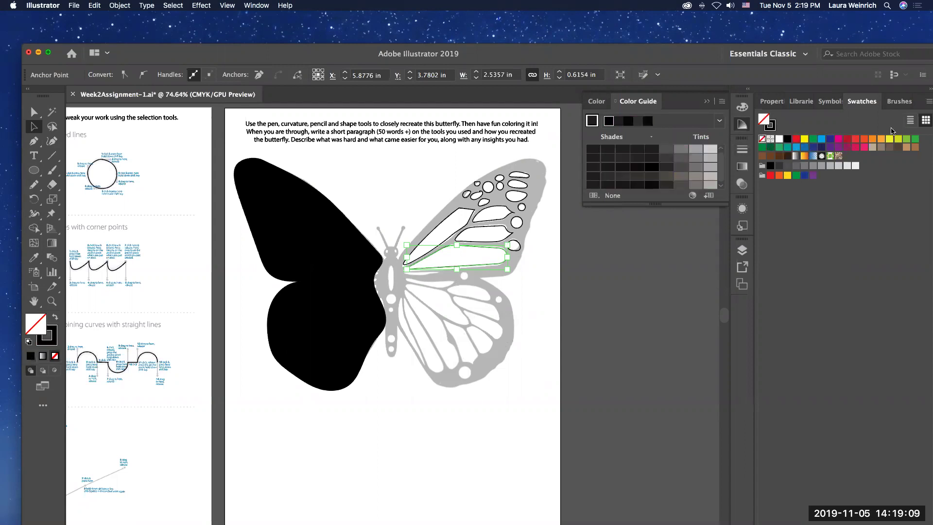
left_click(838, 139)
left_click(709, 149)
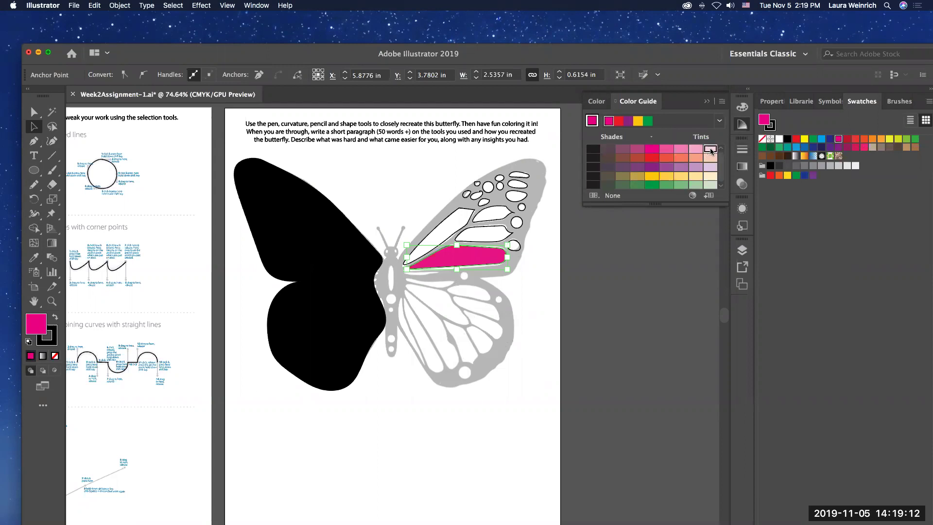
left_click(709, 150)
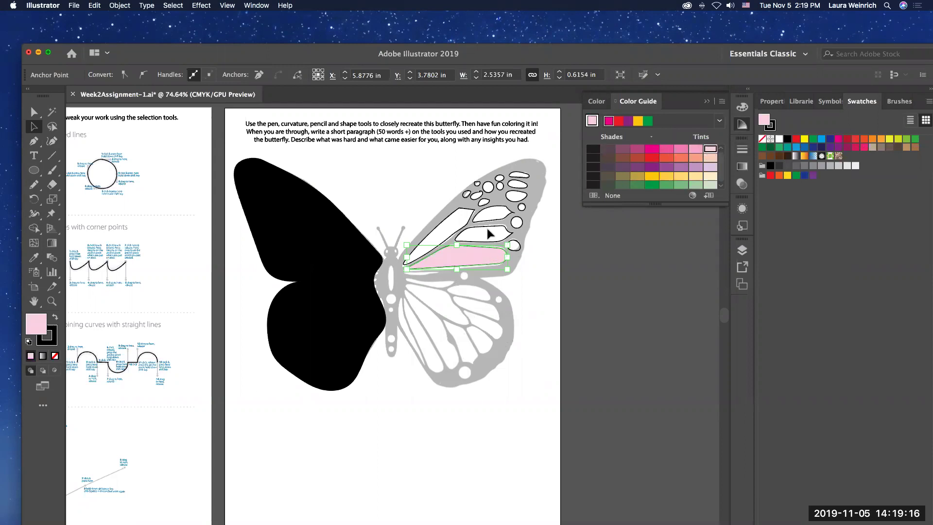
Fill the round spot above the lowest cell's outer end and the cell just above that cell with a medium pink tint.
left_click(514, 244)
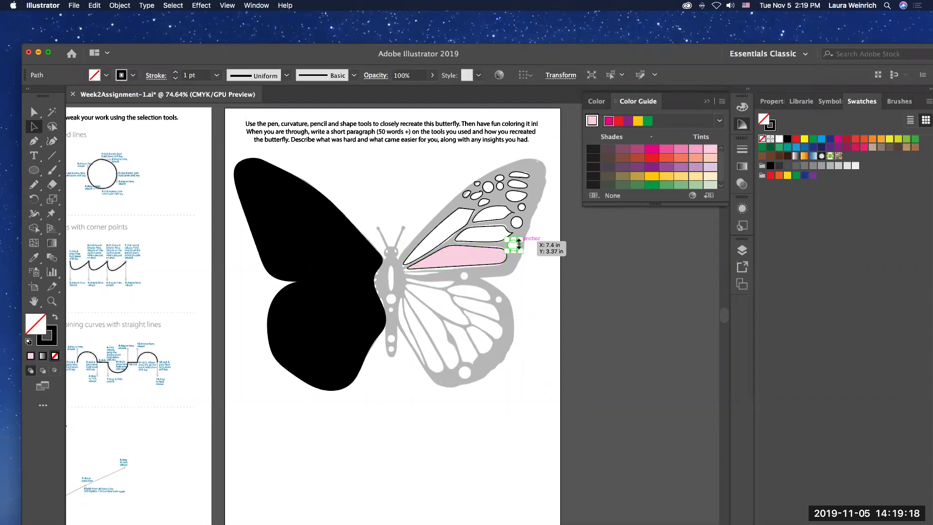
left_click(682, 153)
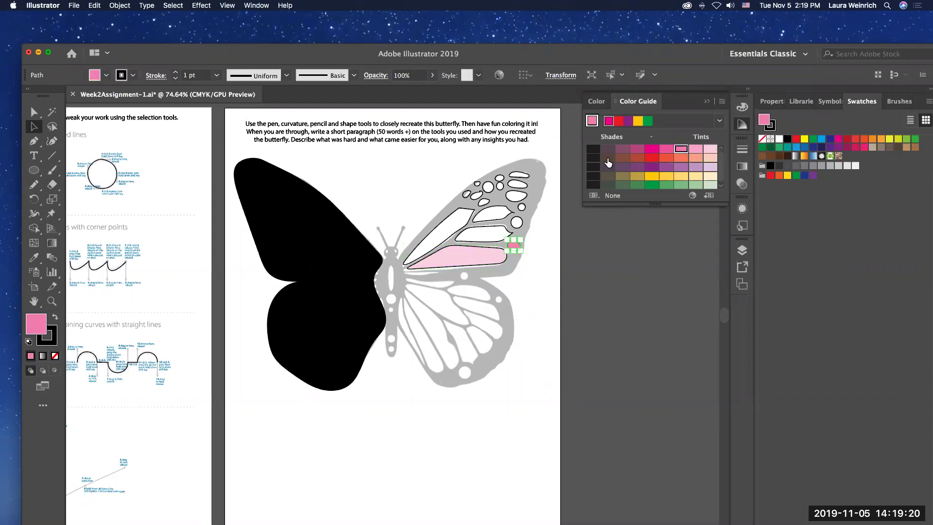
left_click(489, 235)
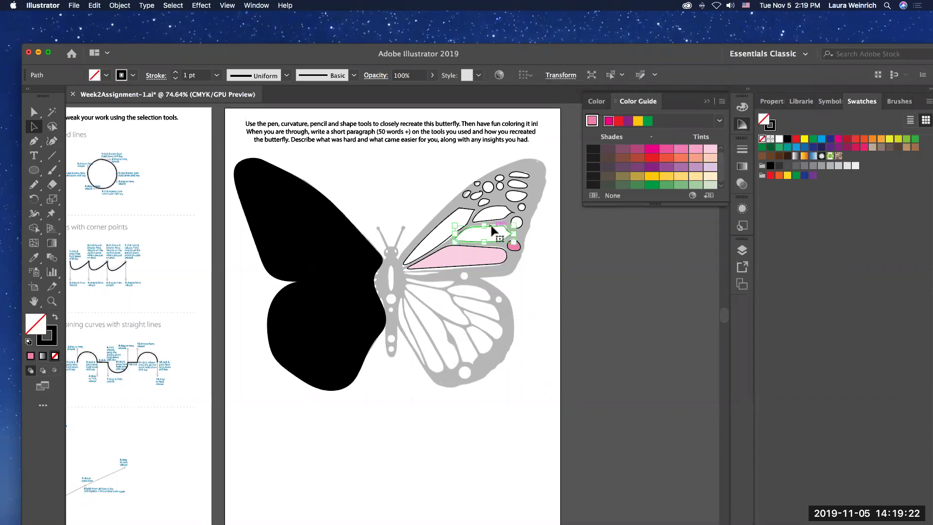
left_click(679, 153)
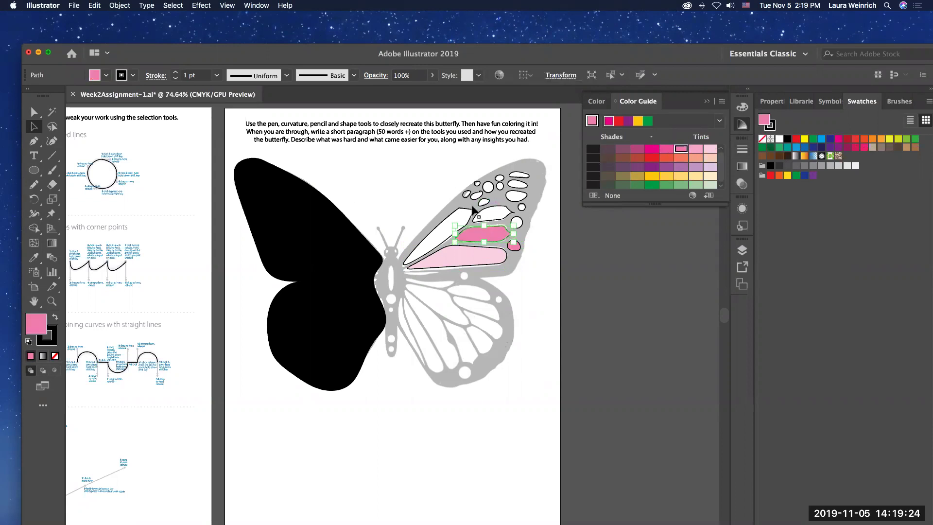
Fill the long wing cell with the strongest pink tint and the short cell beside its outer end with full magenta.
left_click(457, 214)
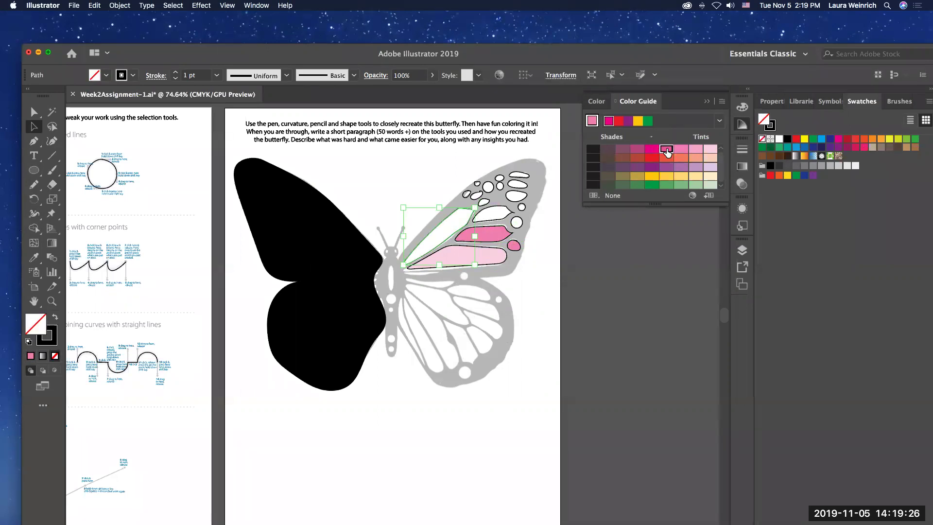
left_click(666, 151)
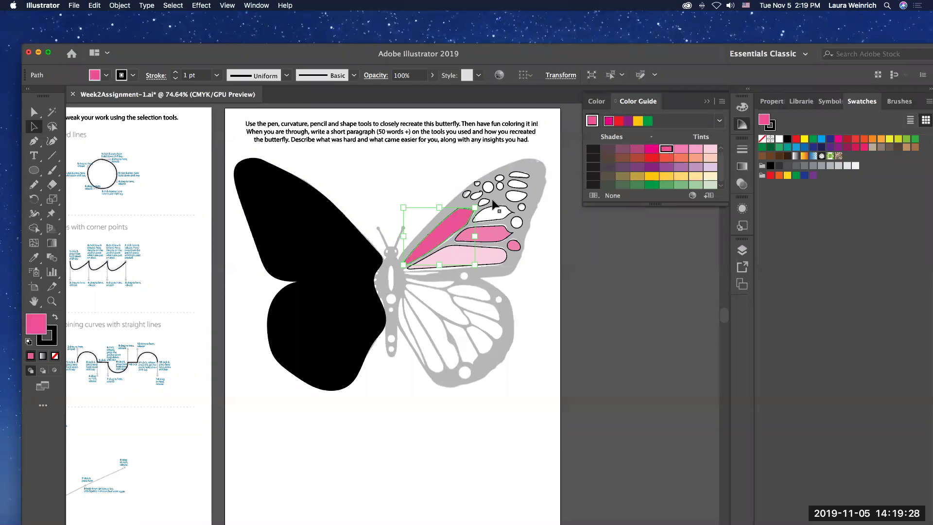
left_click(547, 207)
left_click(651, 150)
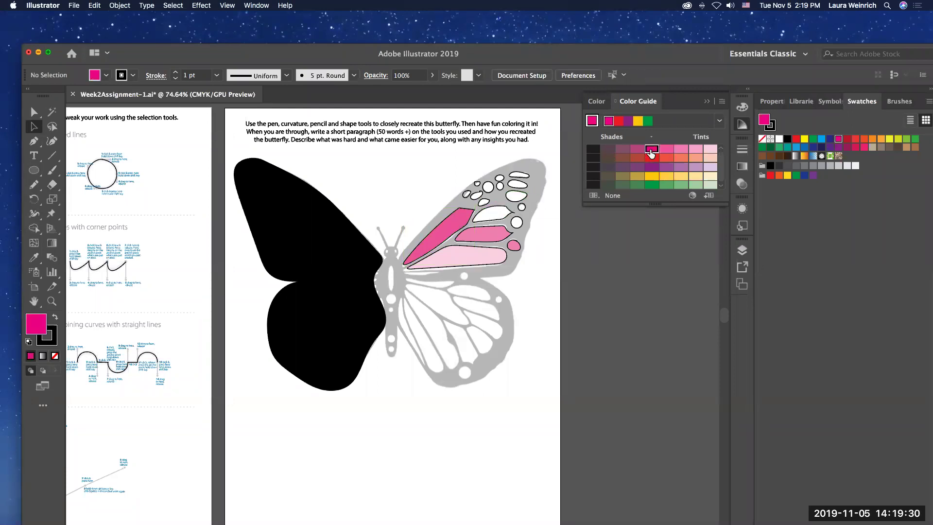
left_click(498, 217)
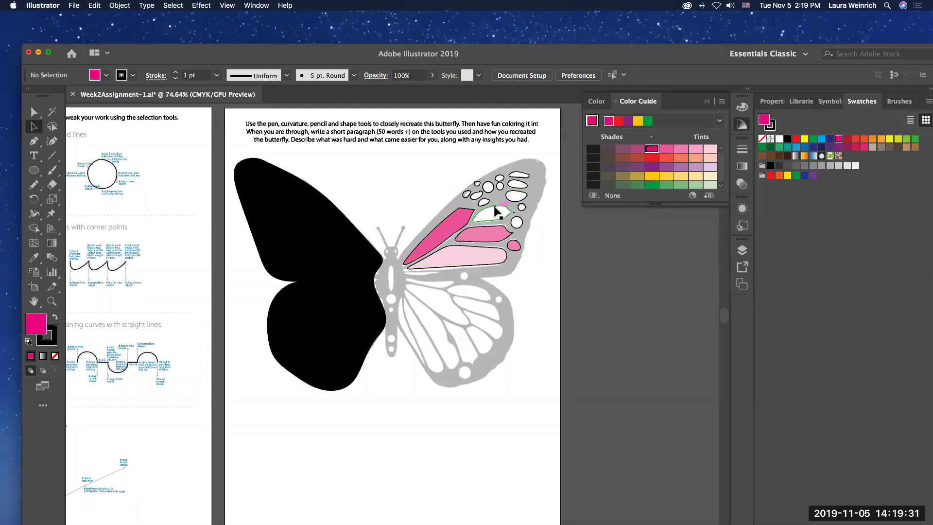
left_click(653, 150)
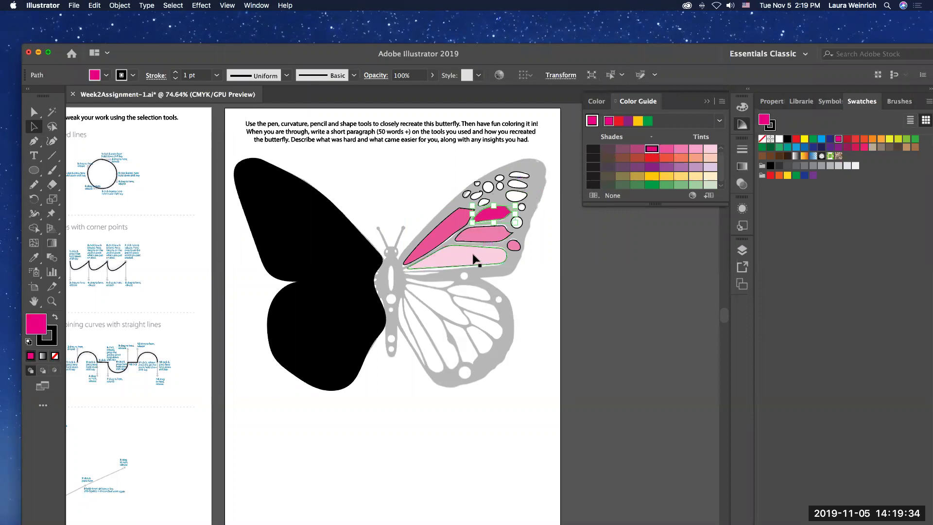
Fill the lowest elongated spot near the wing tip with orange-red and the large circle among the upper spots with pure red.
left_click_drag(480, 210, 483, 207)
left_click(483, 202)
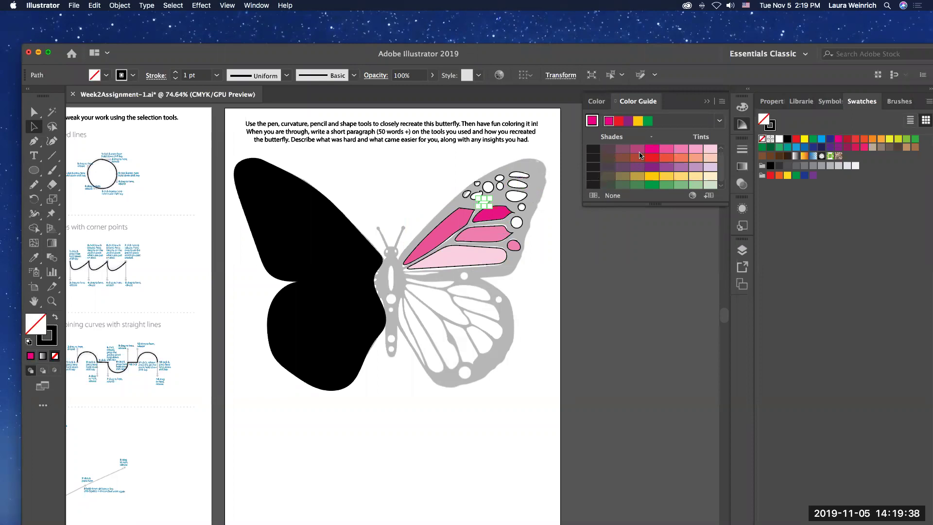
left_click(556, 232)
left_click(513, 197)
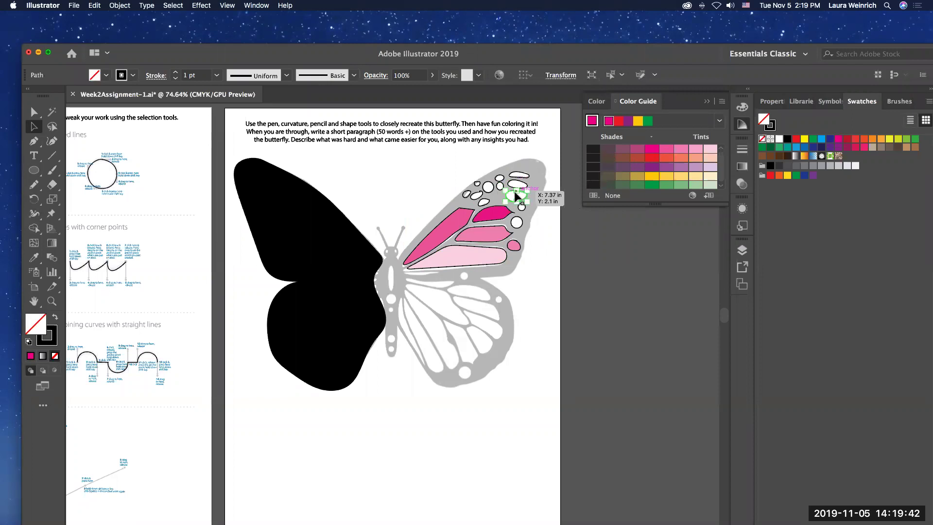
left_click(855, 139)
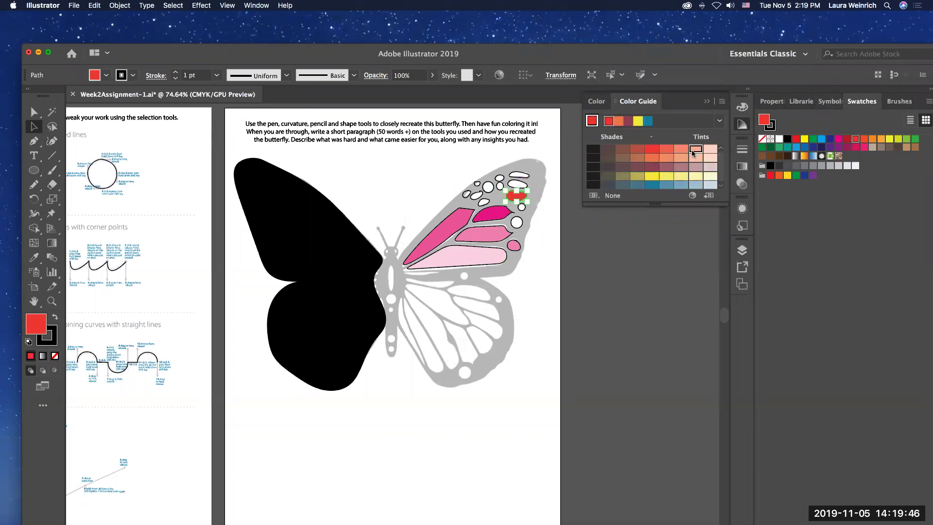
left_click(487, 186)
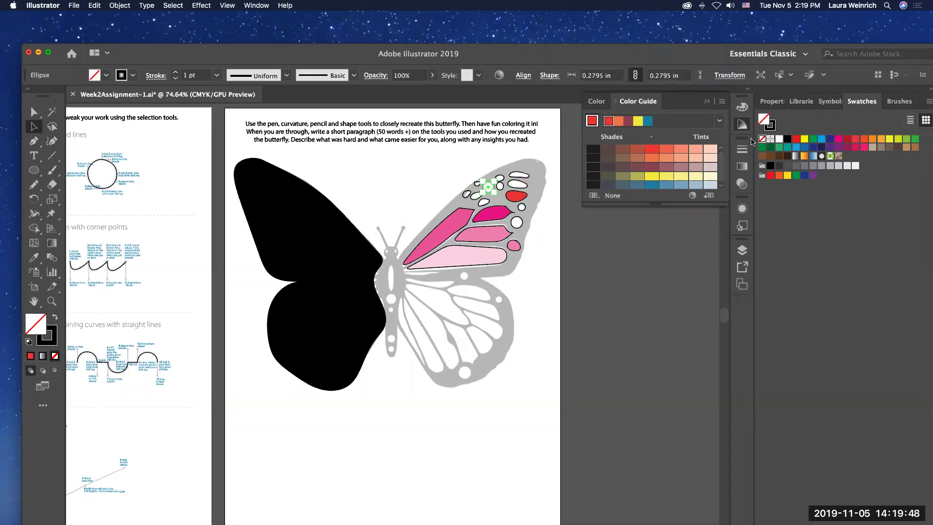
left_click(797, 140)
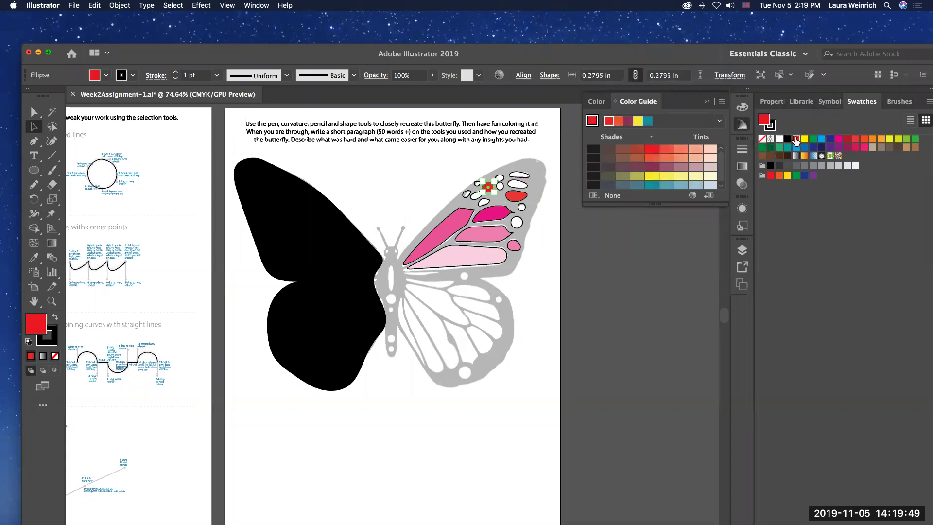
Fill the small oval below the red circle with a teal tint and the topmost elongated spot with a muted dark green.
left_click(489, 204)
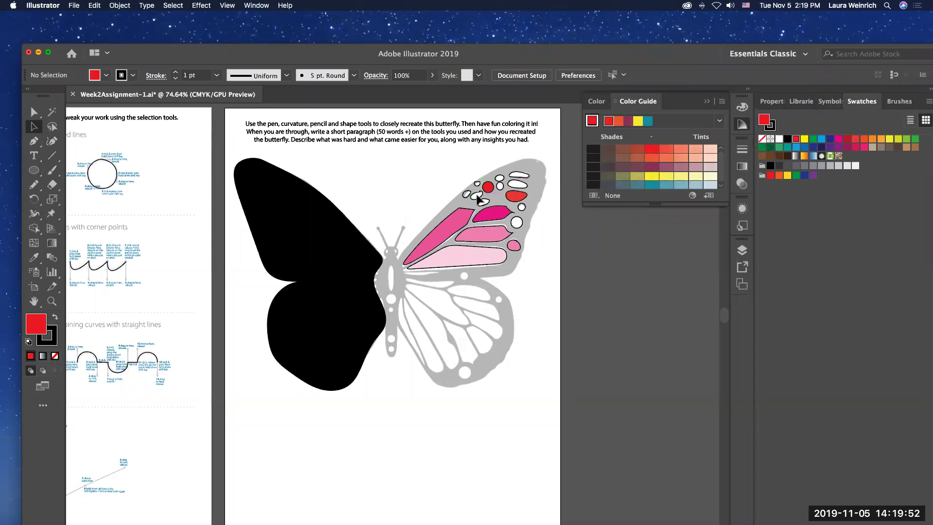
left_click(788, 148)
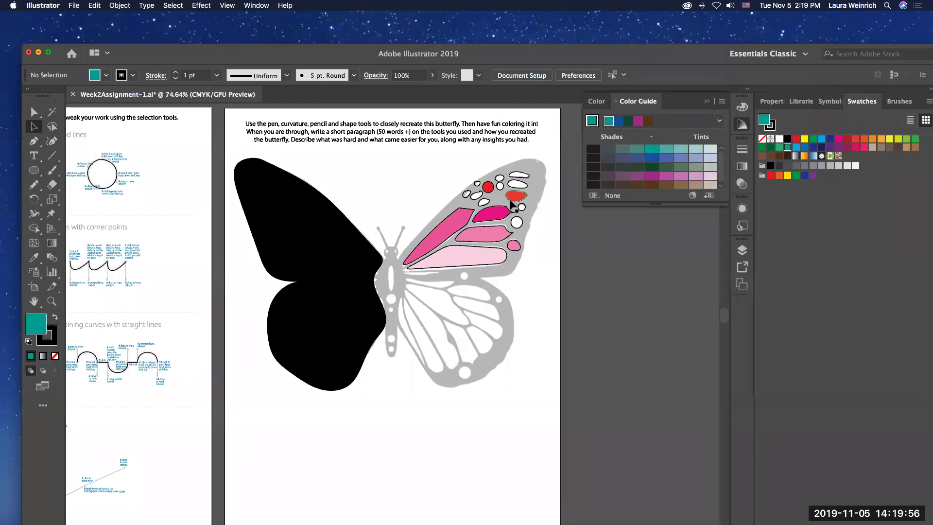
left_click(477, 199)
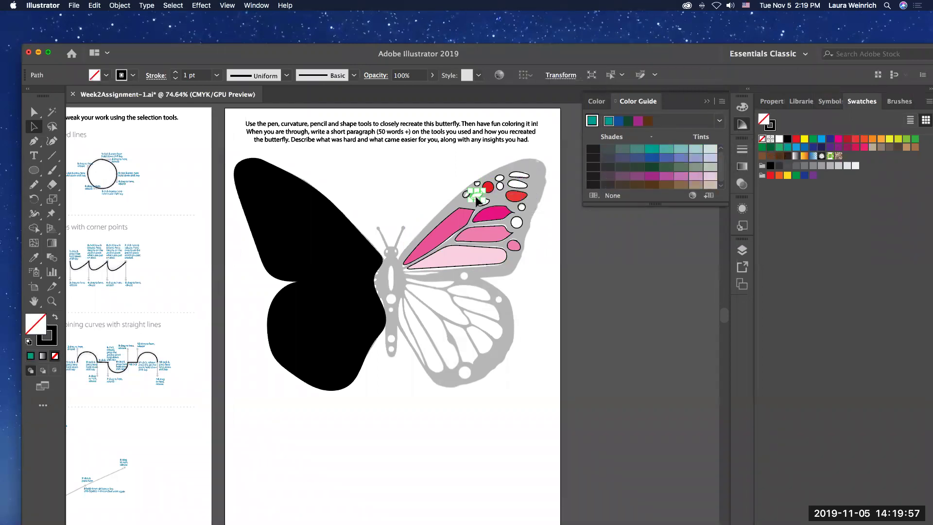
left_click(667, 151)
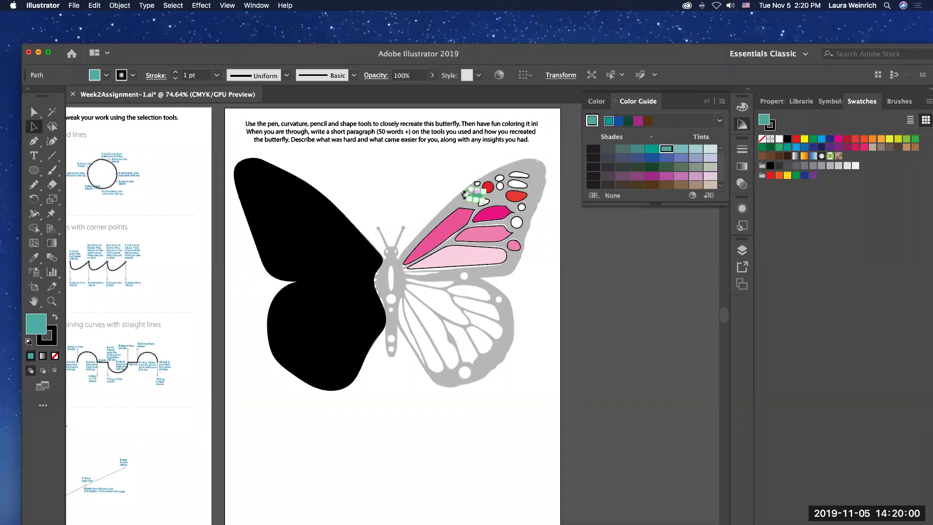
left_click(534, 180)
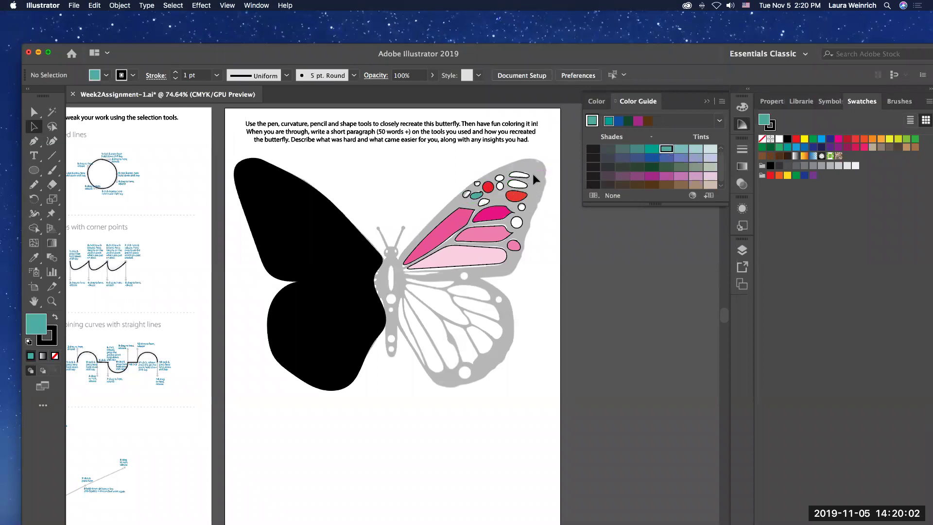
left_click(519, 175)
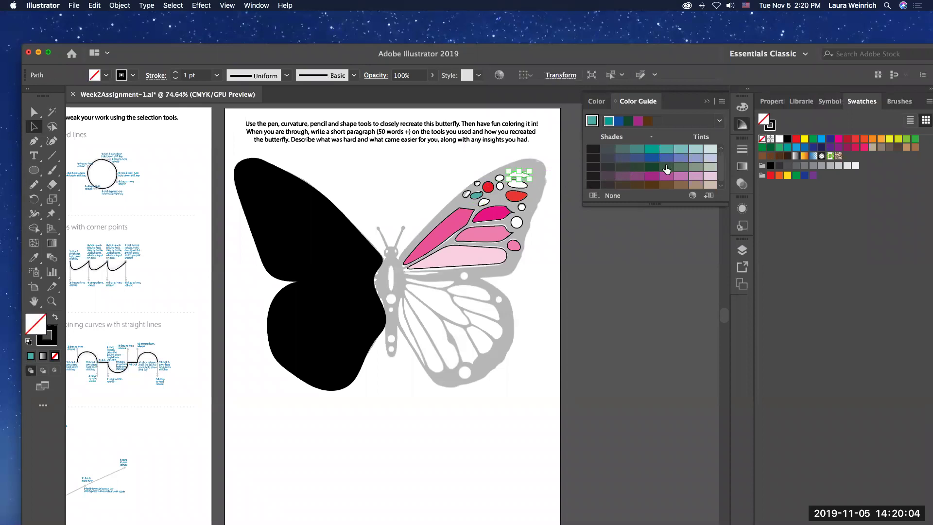
left_click(667, 167)
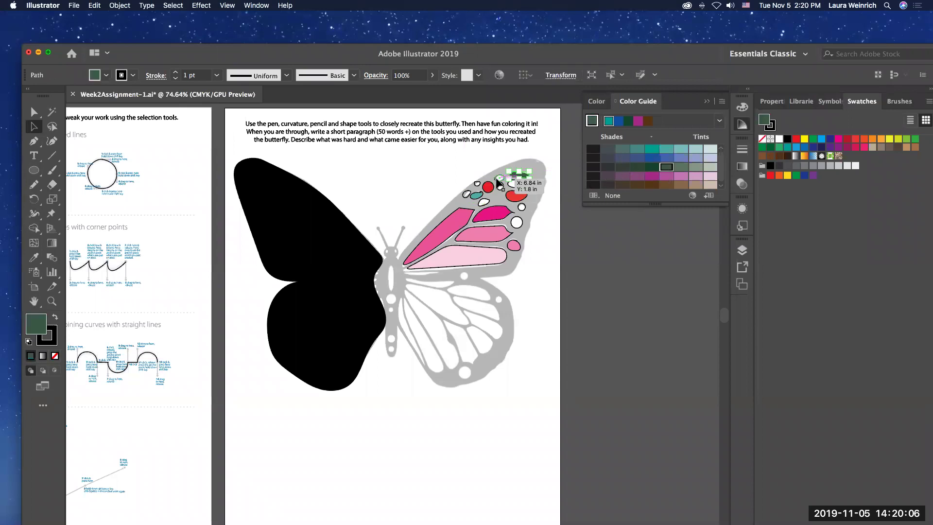
Try to fill the small ellipse beside the dark green spot with a light blue tint from the Color Guide.
left_click(500, 178)
left_click(698, 160)
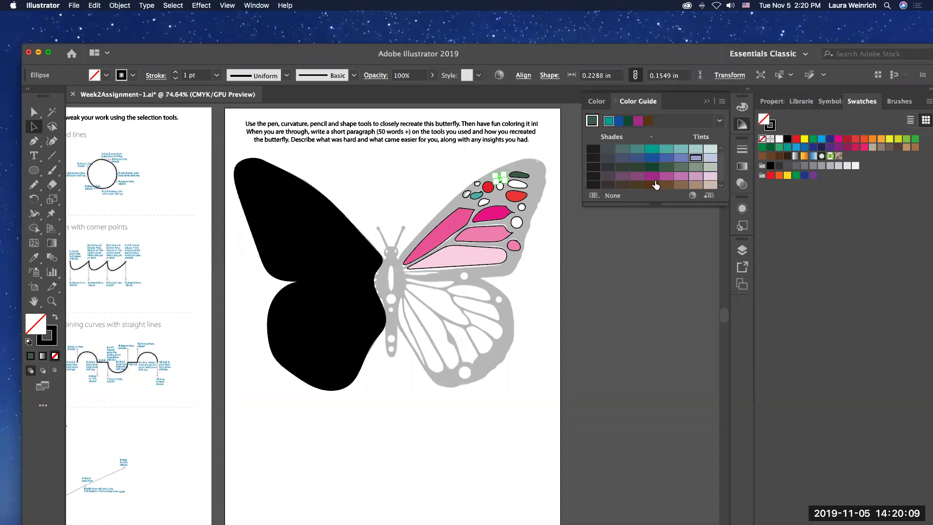
left_click(521, 186)
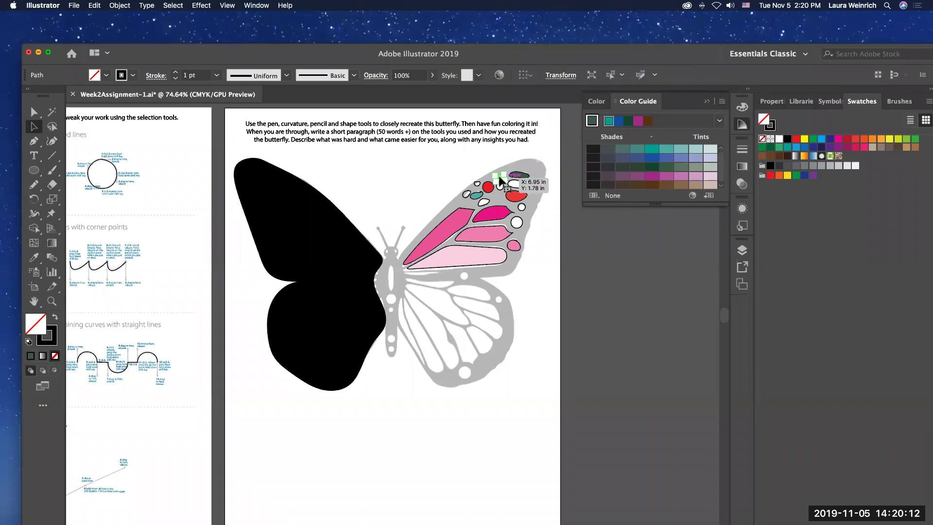
left_click(500, 177)
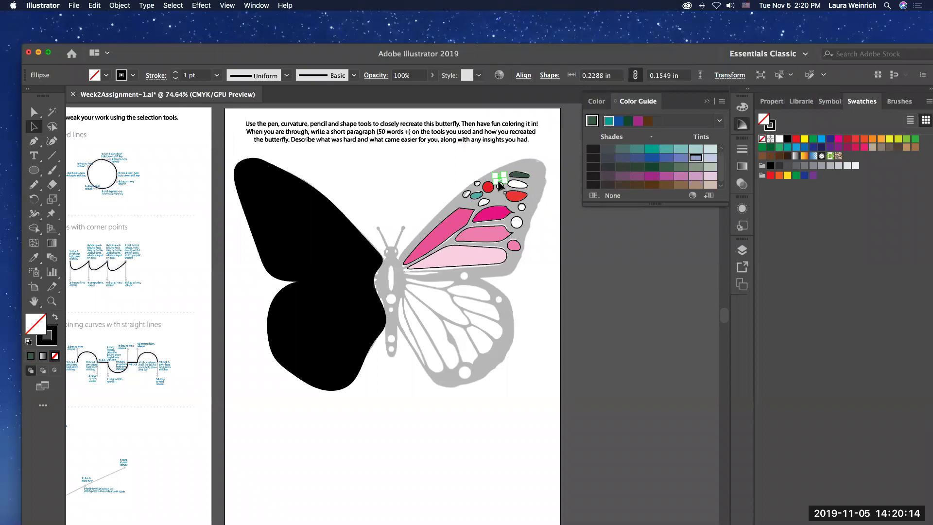
Fill the small spot between the red circle and the wing's upper edge with a lighter teal tint and deselect it.
left_click(476, 184)
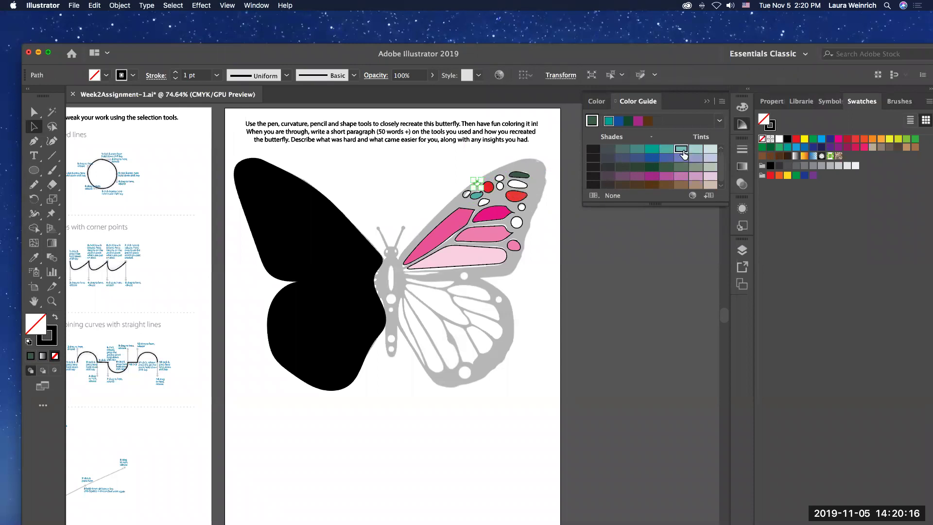
left_click(681, 149)
left_click(534, 193)
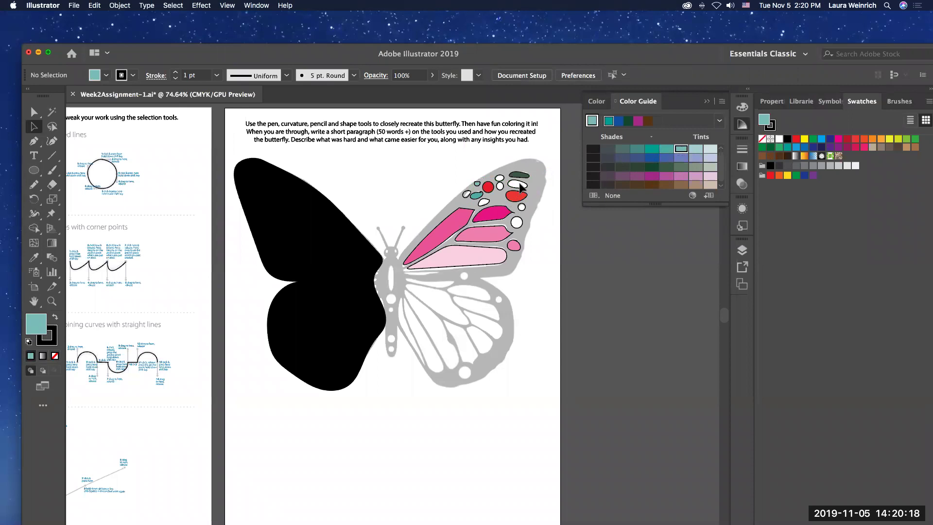
Fill the middle elongated spot with a pale teal tint and the small circle below the orange-red spot with a purple tint.
left_click(518, 185)
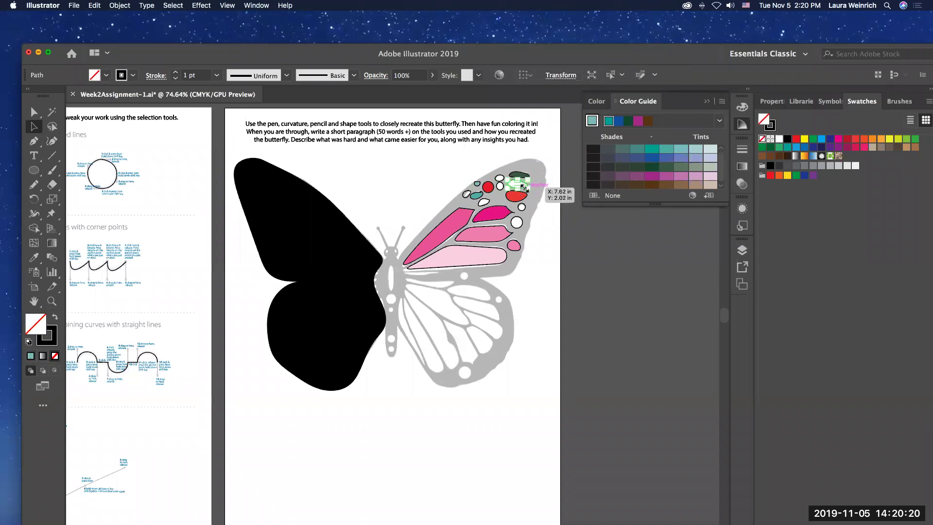
left_click(696, 150)
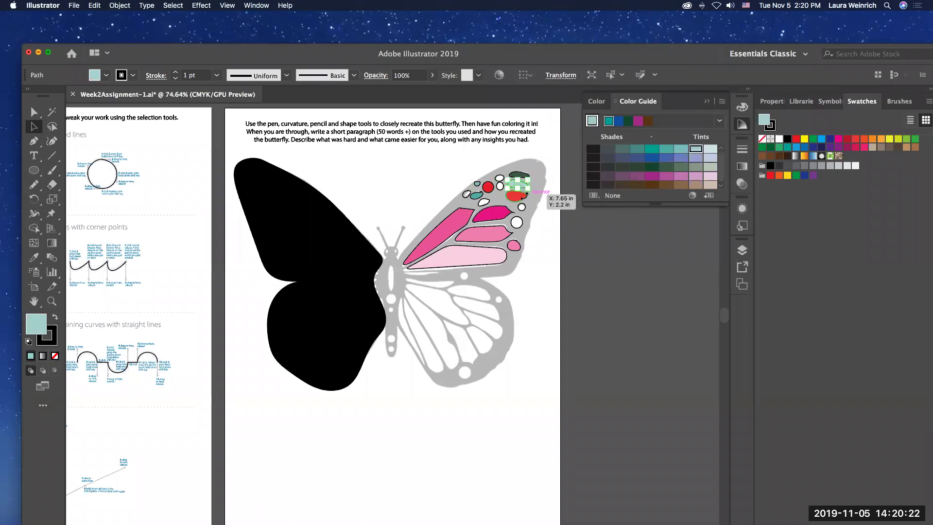
left_click(522, 207)
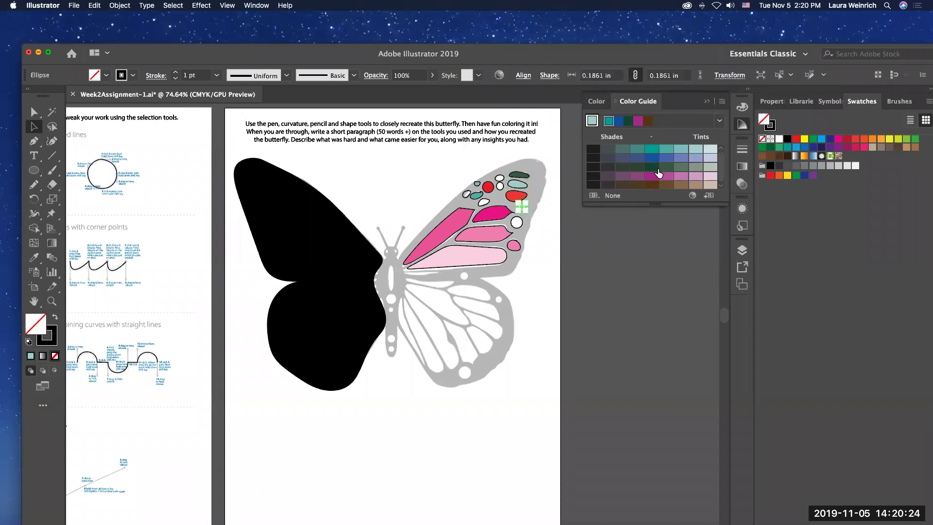
left_click(666, 176)
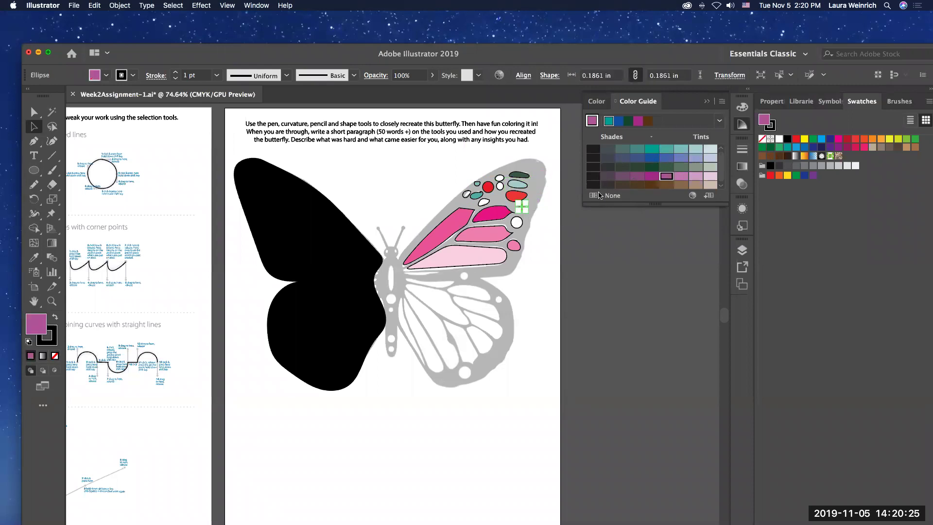
Fill the oval above the magenta cell with the green pattern swatch and the larger circle by the outer edge with the brown swirl pattern.
left_click(484, 204)
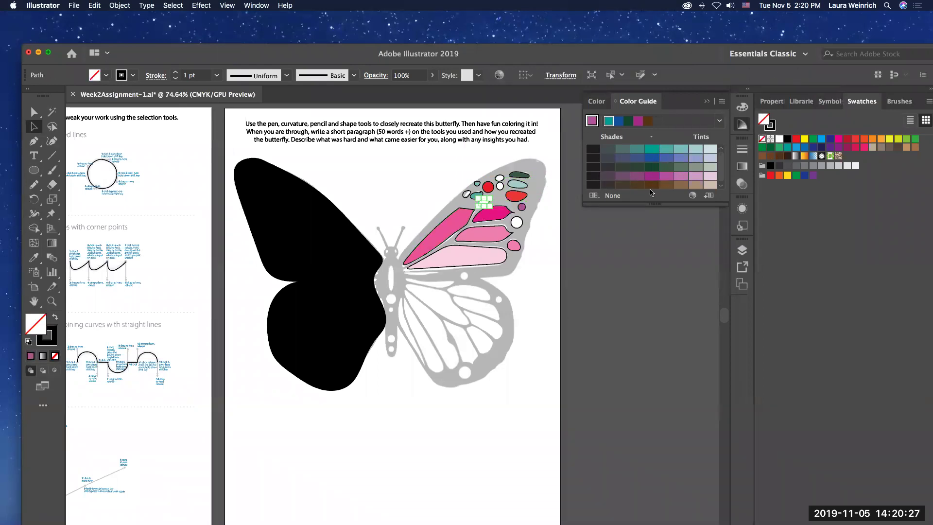
left_click(829, 156)
left_click(517, 222)
left_click(839, 157)
left_click(628, 283)
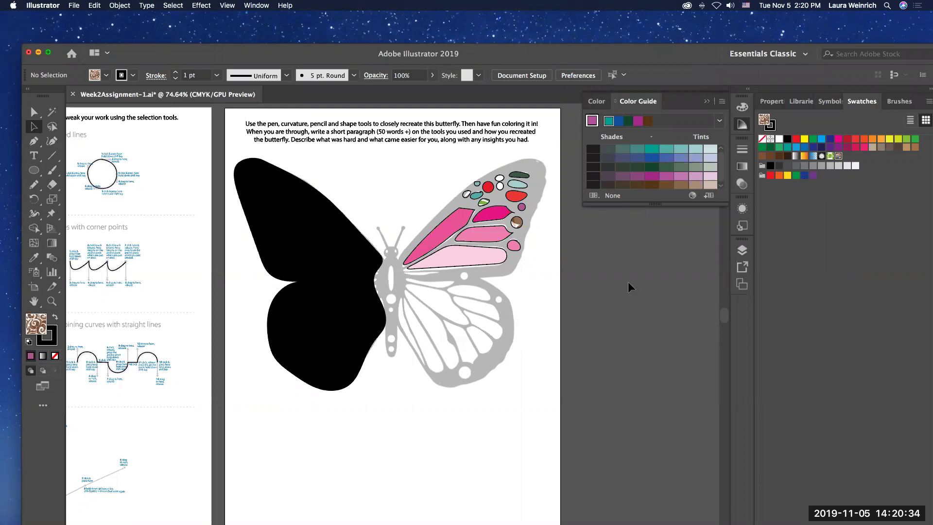
Select all the colored cells and spots of the butterfly's right upper wing and group them.
left_click(31, 111)
left_click_drag(391, 161, 549, 280)
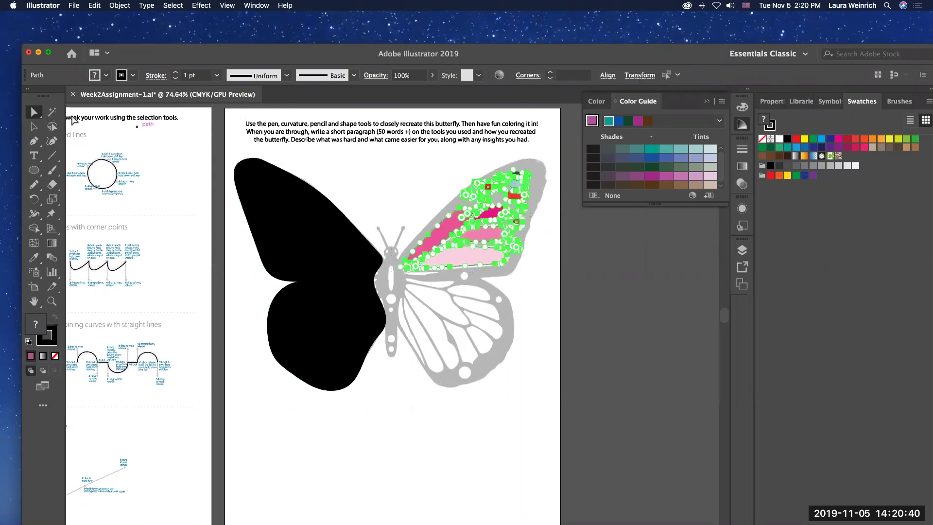
left_click(34, 126)
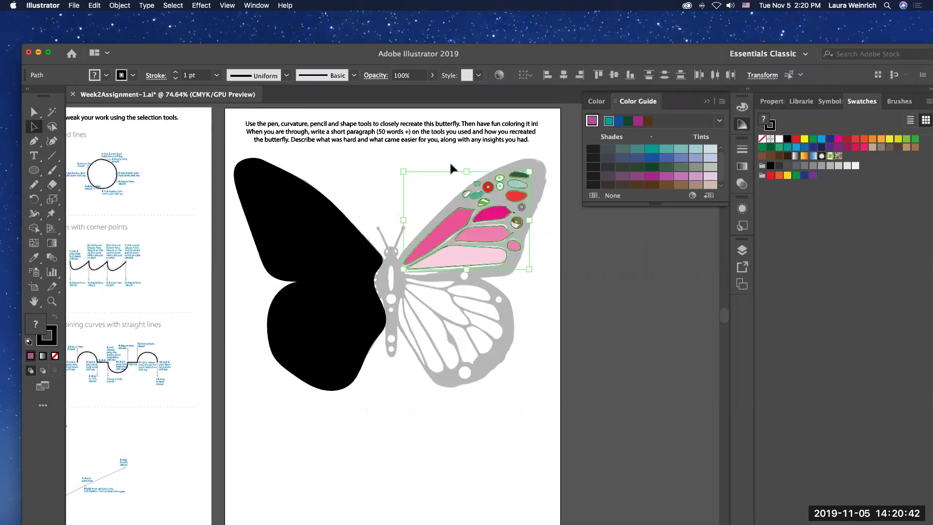
left_click_drag(401, 157, 543, 283)
left_click(120, 6)
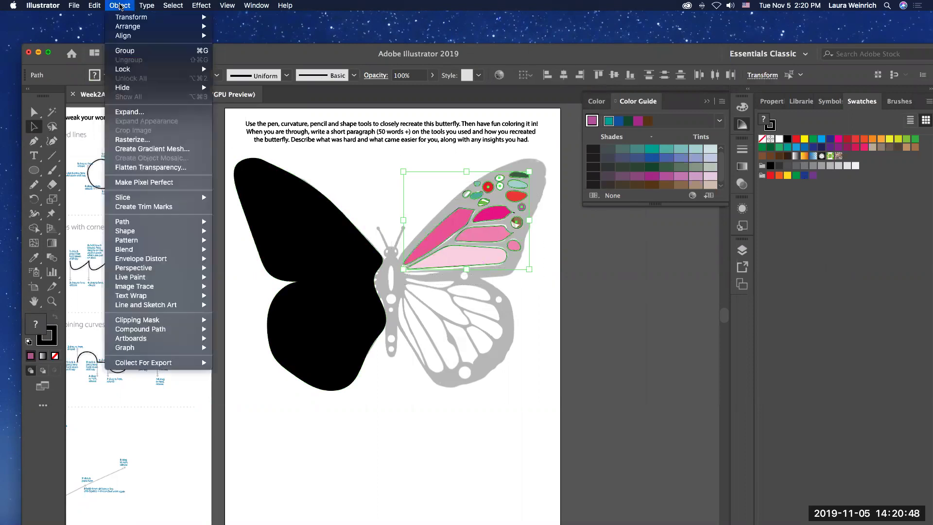
left_click(125, 51)
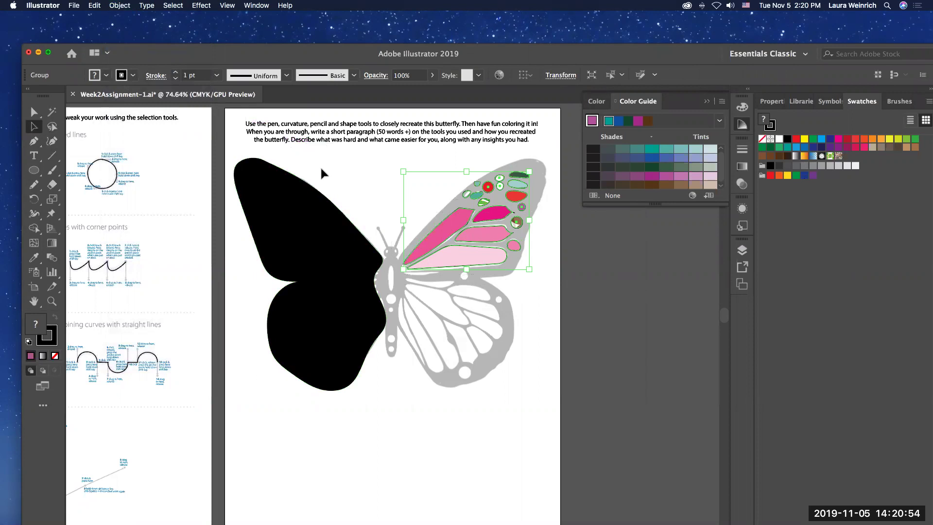
Duplicate the grouped wing cells and spots and flip the copy horizontally.
key("a")
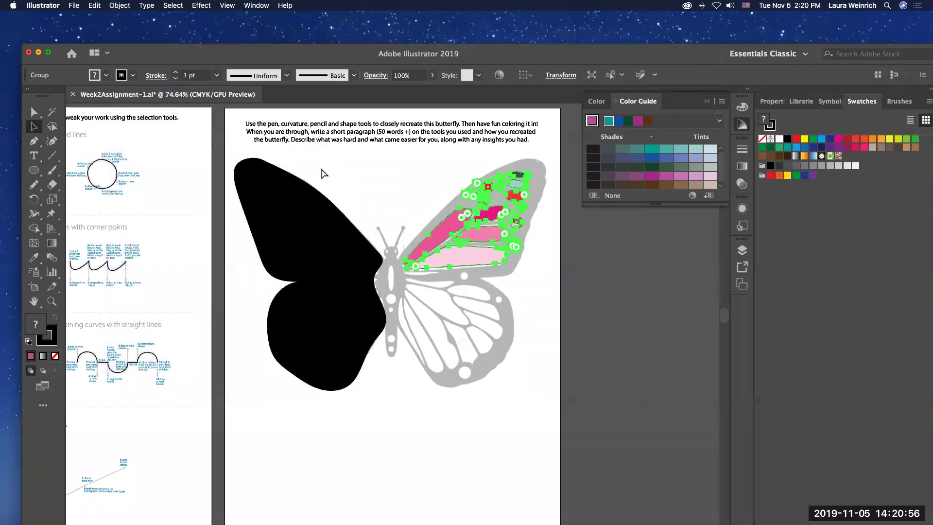
key("super+v")
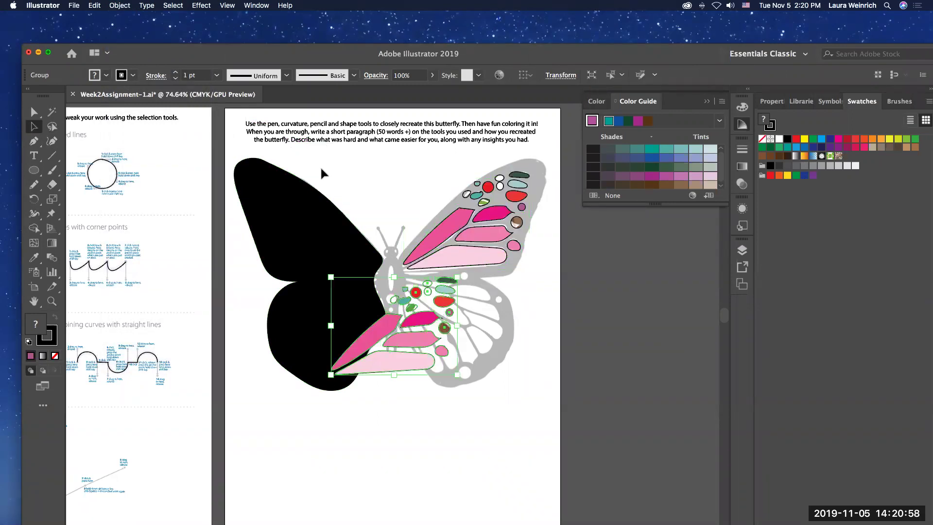
left_click(768, 102)
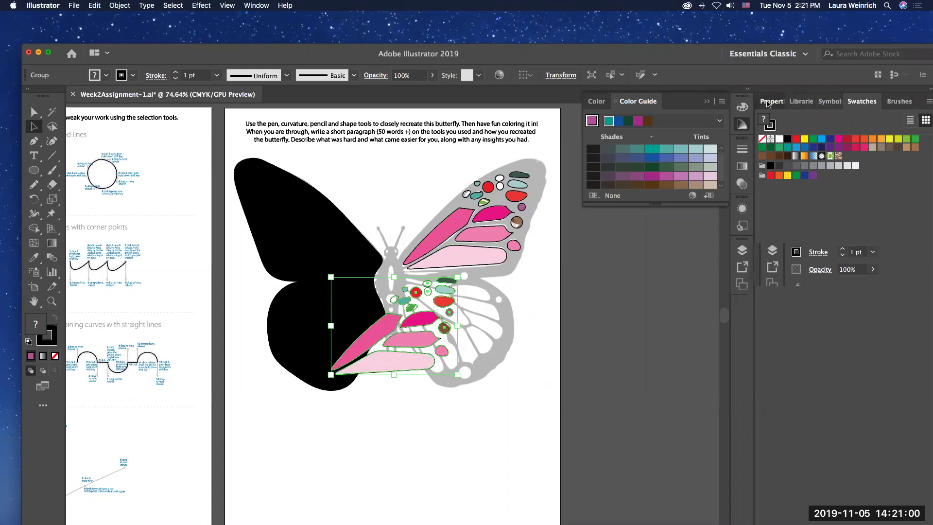
left_click(878, 187)
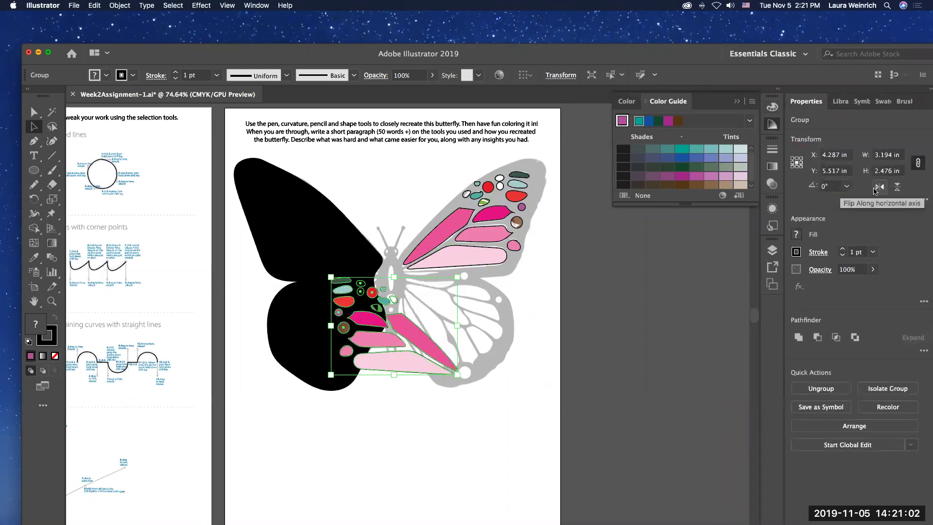
Place a horizontally flipped copy of the black wing shape over the gray right wings, and move the flipped cell group onto the left upper wing.
left_click(300, 214)
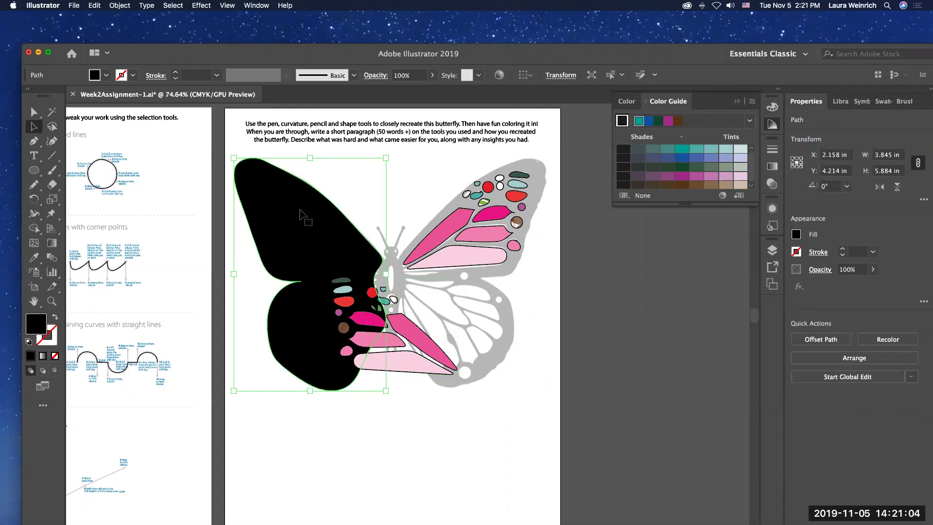
left_click(300, 213)
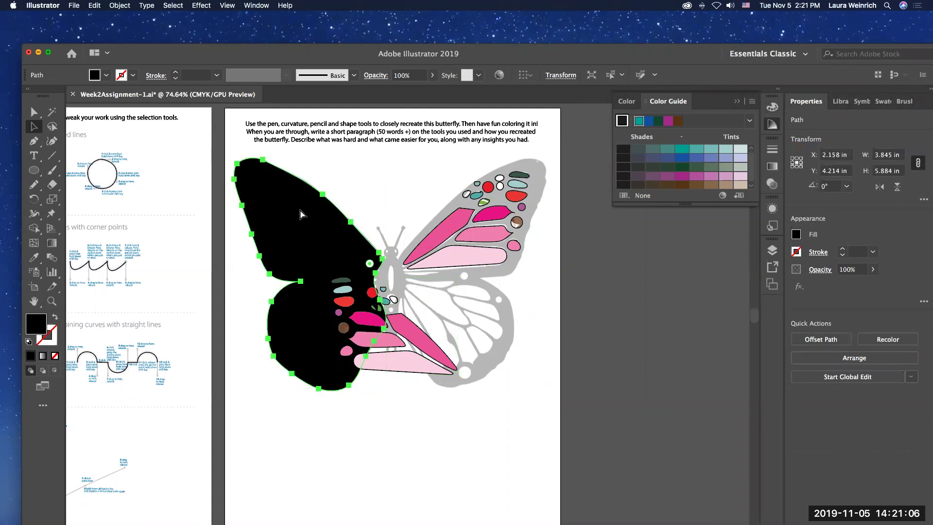
key("ctrl+c")
key("ctrl+v")
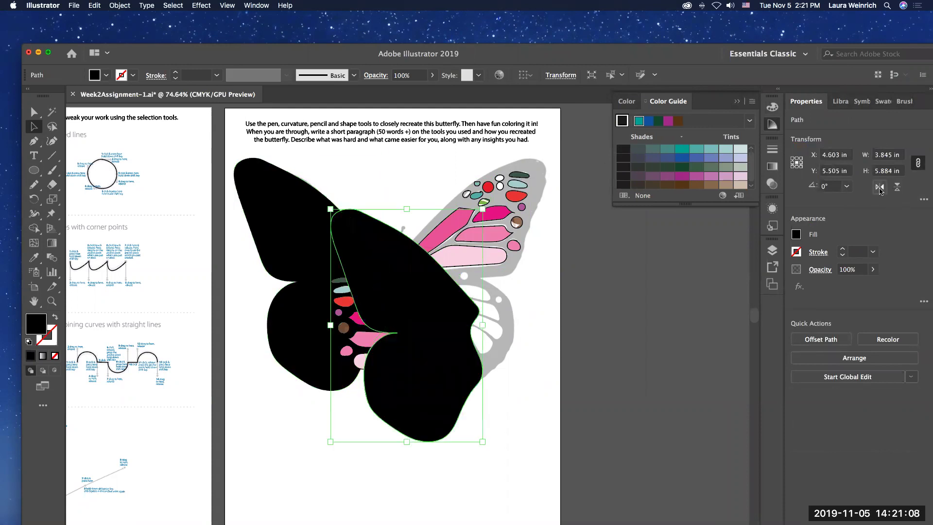
left_click(880, 187)
left_click_drag(457, 247, 501, 213)
left_click_drag(379, 353, 300, 256)
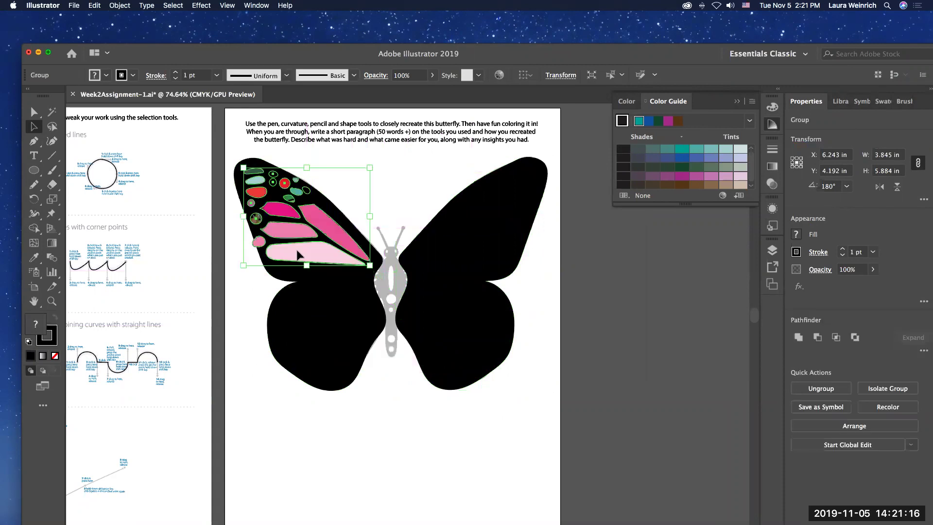
Send the right black wing shape to the back, behind its colored cells and spots, and deselect it.
left_click(462, 250)
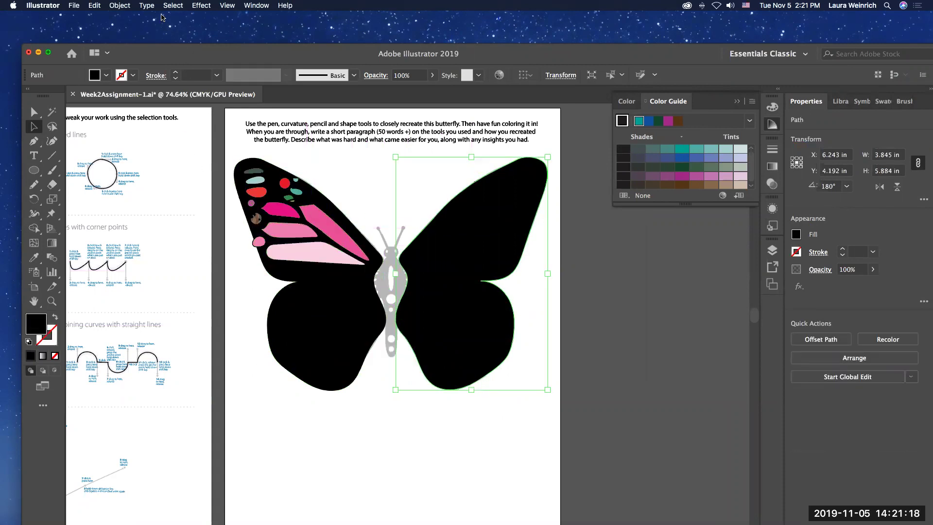
left_click(116, 6)
mouse_move(122, 27)
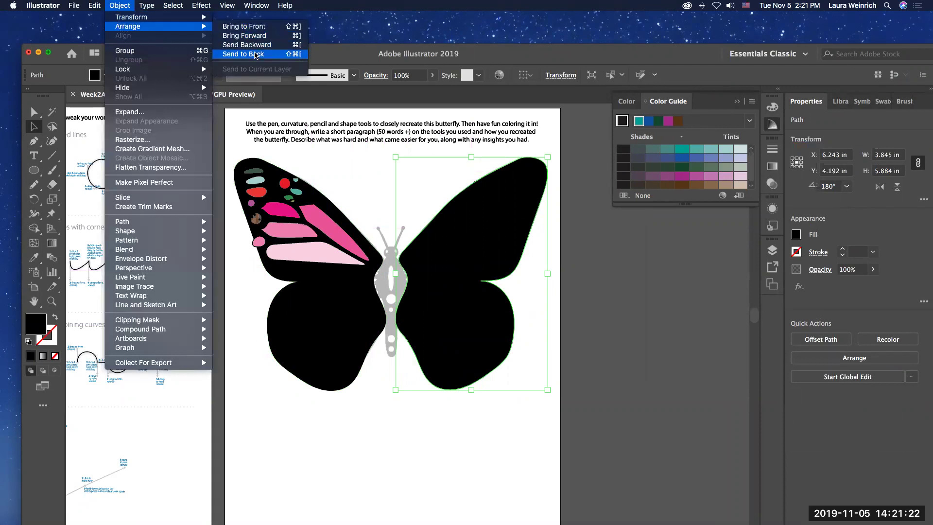
left_click(253, 53)
left_click(366, 195)
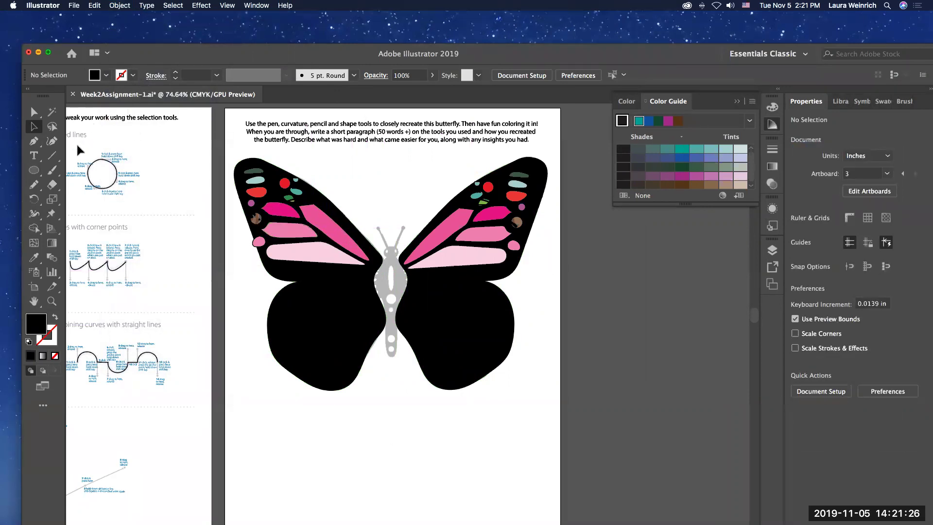
Shift the left wing's colored cell group slightly up and toward the butterfly's body, and deselect it.
left_click(34, 112)
left_click(335, 233)
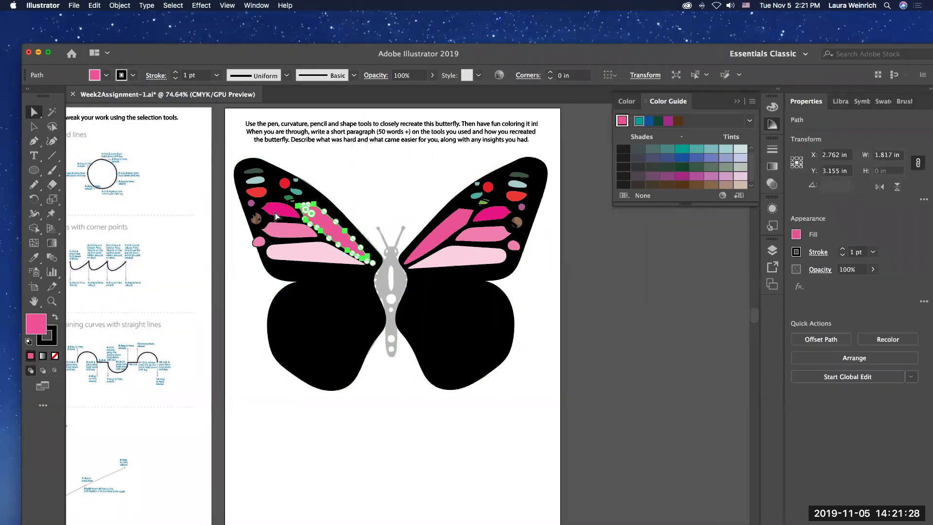
left_click(32, 128)
left_click(260, 197)
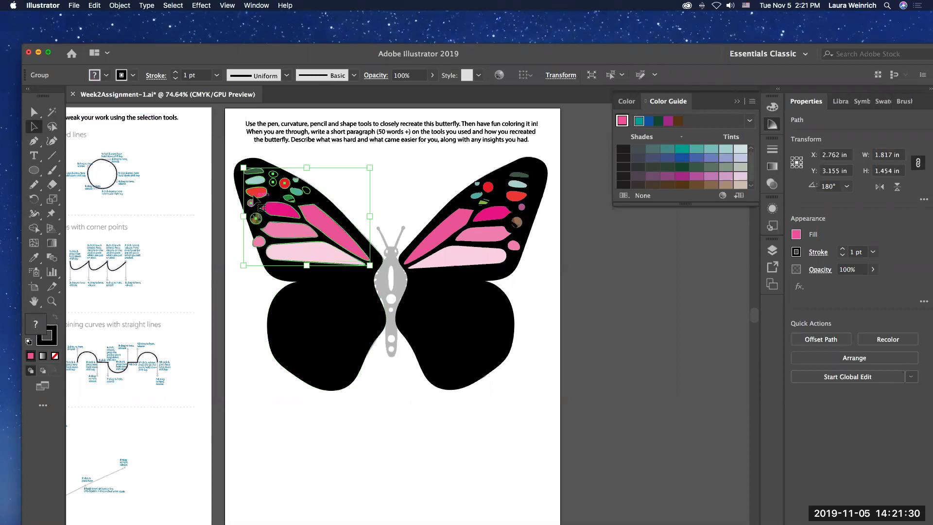
left_click_drag(258, 198, 257, 195)
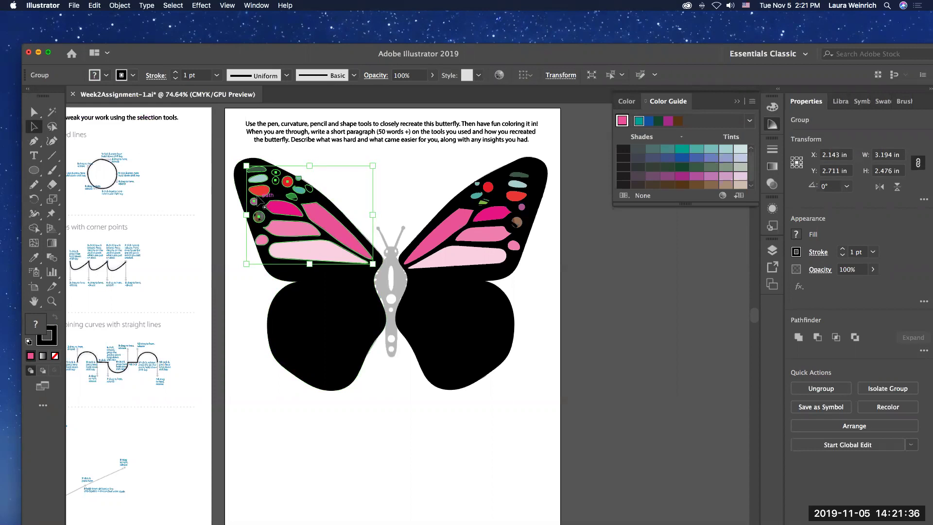
left_click(530, 290)
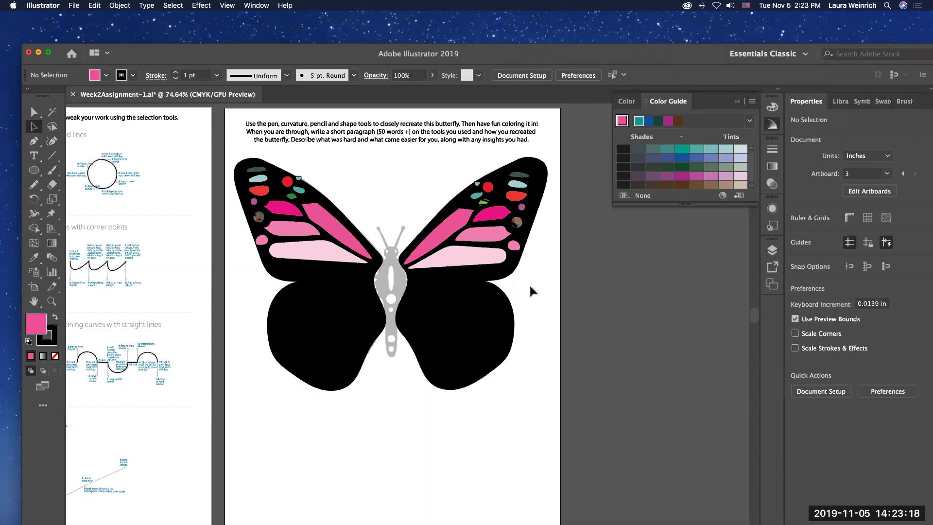
left_click(120, 6)
left_click(120, 6)
left_click(120, 6)
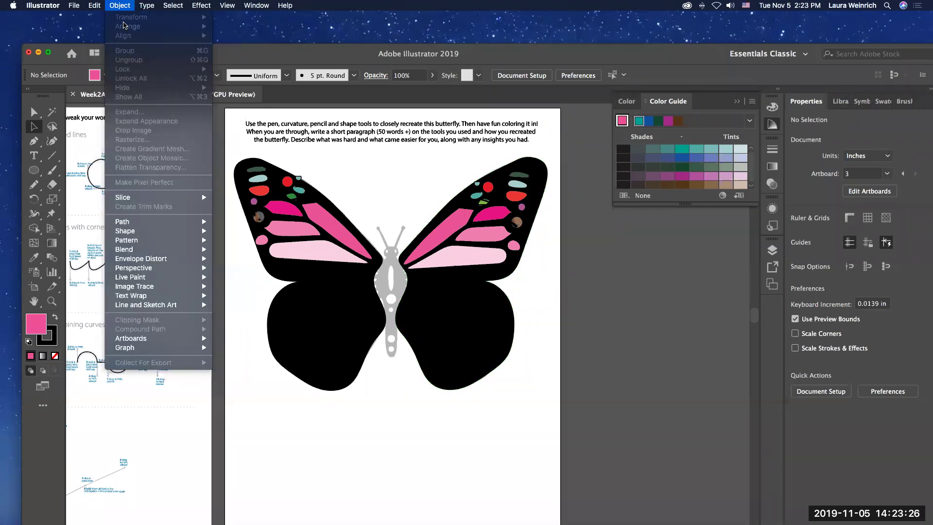
left_click(441, 169)
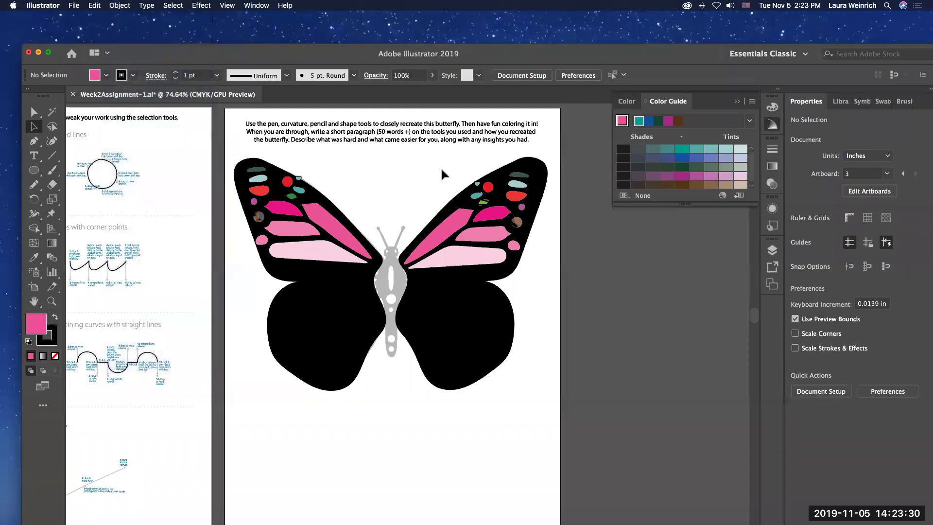